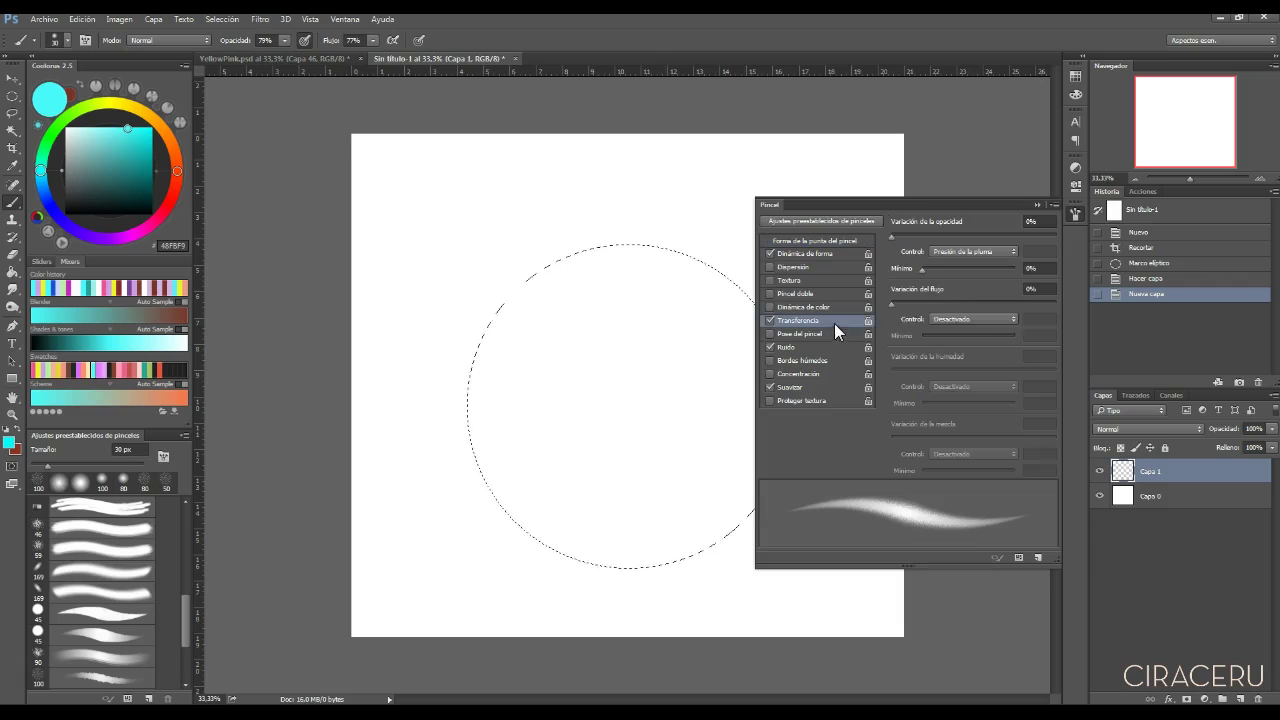
Close the brush settings and enlarge the soft brush to 300 px.
click(990, 346)
click(1037, 205)
key(bracketright)
key(])
key(])
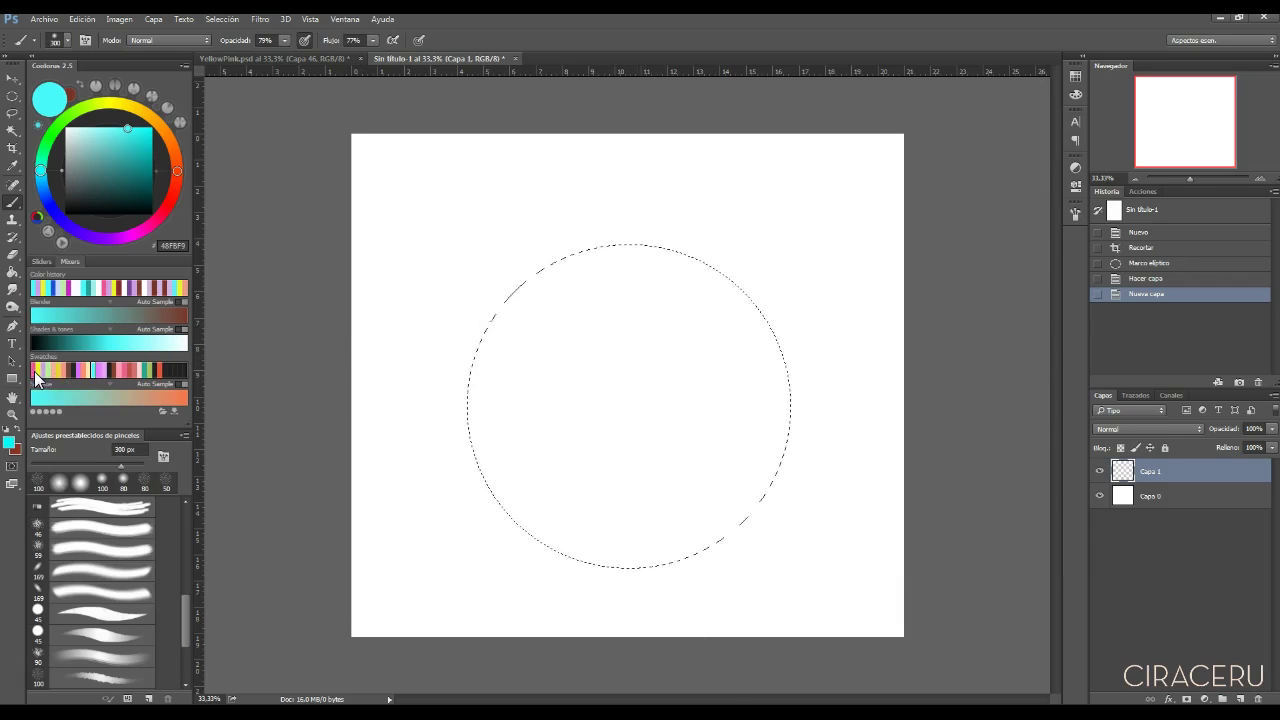
Enlarge the brush to 400 px, paint a soft lilac rim inside the circular selection, and hide the selection outline.
click(44, 371)
key(bracketright)
drag(511, 306, 467, 468)
drag(627, 584, 540, 540)
drag(549, 545, 700, 560)
mouse_move(781, 493)
mouse_down()
mouse_move(659, 235)
mouse_move(587, 252)
mouse_move(740, 560)
mouse_up()
mouse_move(504, 455)
mouse_down()
mouse_move(769, 474)
mouse_move(602, 248)
mouse_up()
mouse_move(640, 246)
mouse_down()
mouse_move(778, 366)
mouse_move(650, 528)
mouse_up()
key(ctrl+h)
Paint a soft yellow ring just inside the bubble's lilac rim.
click(38, 372)
mouse_move(541, 447)
mouse_down()
mouse_move(593, 515)
mouse_move(631, 519)
mouse_up()
mouse_move(560, 490)
mouse_down()
mouse_move(629, 516)
mouse_move(597, 530)
mouse_move(669, 511)
mouse_up()
drag(669, 511, 617, 529)
drag(727, 312, 650, 285)
mouse_move(650, 285)
mouse_down()
mouse_move(757, 379)
mouse_move(605, 495)
mouse_move(666, 297)
mouse_move(654, 476)
mouse_up()
Paint a cyan ring inside the yellow one and a soft pink area in the bubble's centre.
click(92, 371)
mouse_move(515, 430)
mouse_down()
mouse_move(598, 470)
mouse_move(724, 414)
mouse_move(595, 306)
mouse_move(723, 377)
mouse_move(639, 510)
mouse_move(617, 514)
mouse_move(707, 463)
mouse_move(616, 306)
mouse_move(711, 457)
mouse_move(583, 494)
mouse_move(659, 509)
mouse_up()
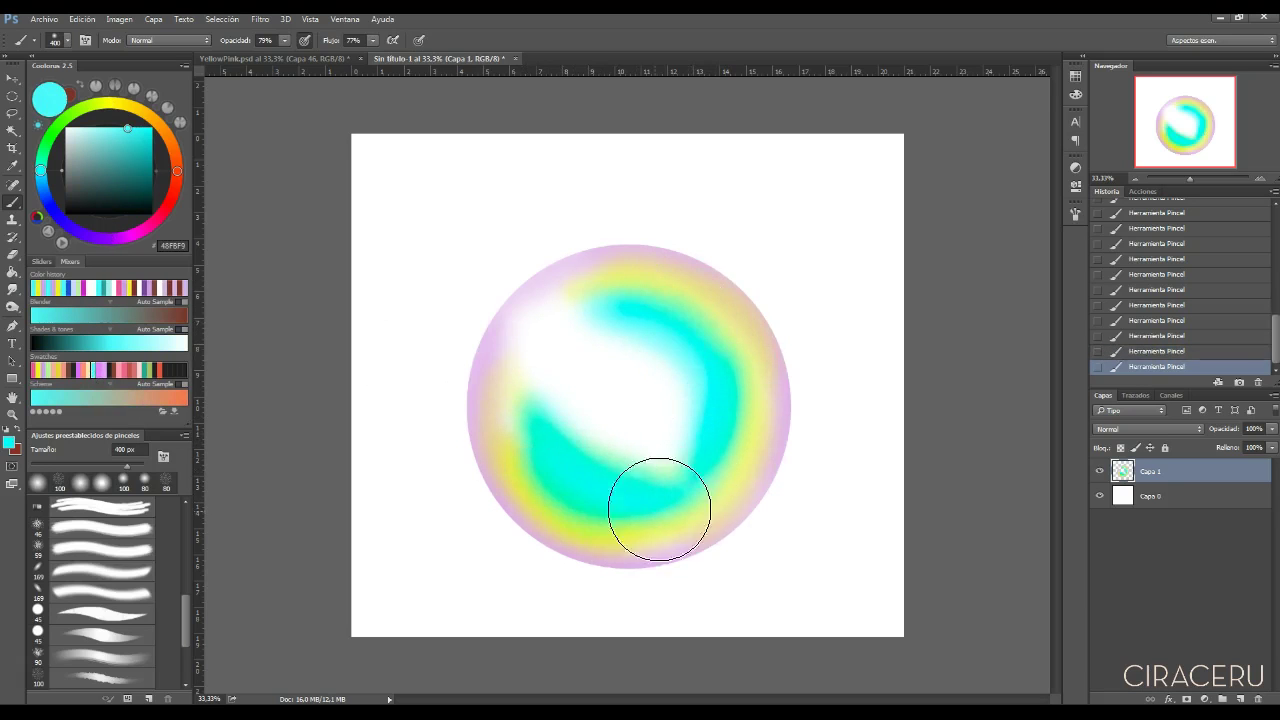
click(52, 372)
mouse_move(549, 380)
mouse_down()
mouse_move(631, 443)
mouse_move(563, 423)
mouse_move(578, 374)
mouse_up()
Paint an orange arc between the cyan ring and the pink centre, and add deeper pink over the centre.
drag(172, 168, 154, 119)
click(147, 136)
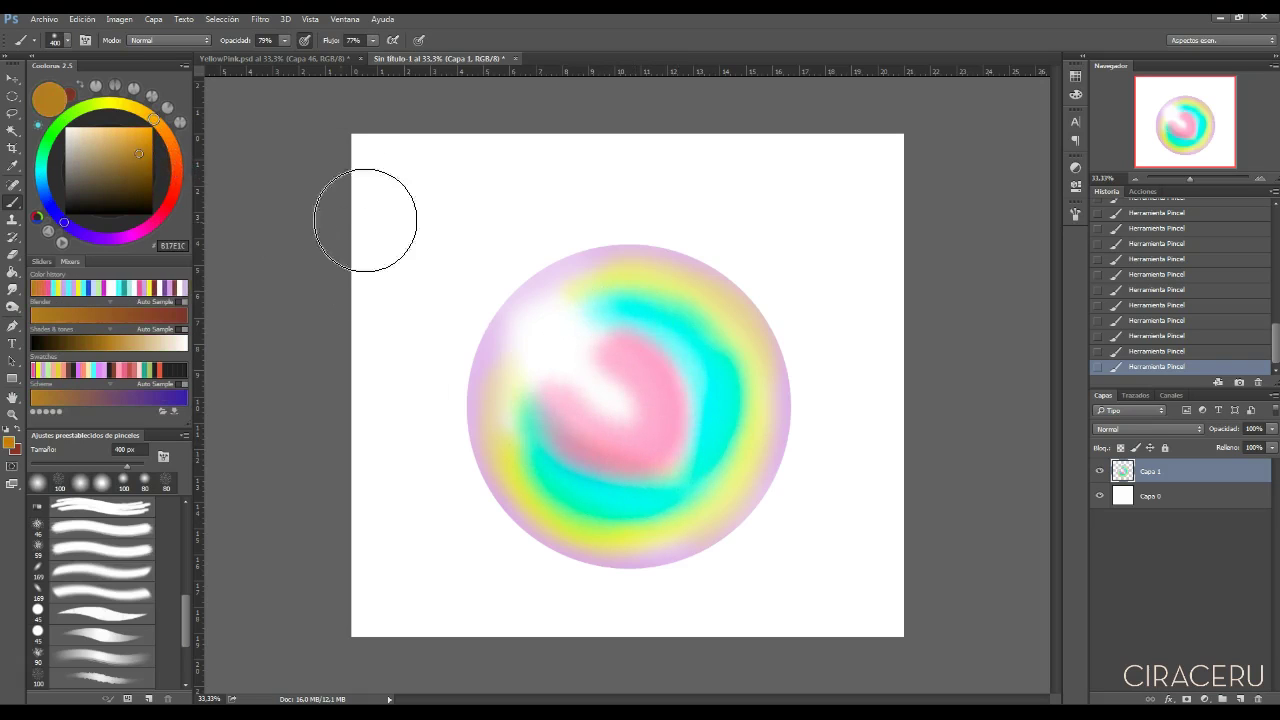
mouse_move(571, 431)
mouse_down()
mouse_move(676, 387)
mouse_move(638, 470)
mouse_move(689, 432)
mouse_move(540, 409)
mouse_move(663, 351)
mouse_move(664, 472)
mouse_up()
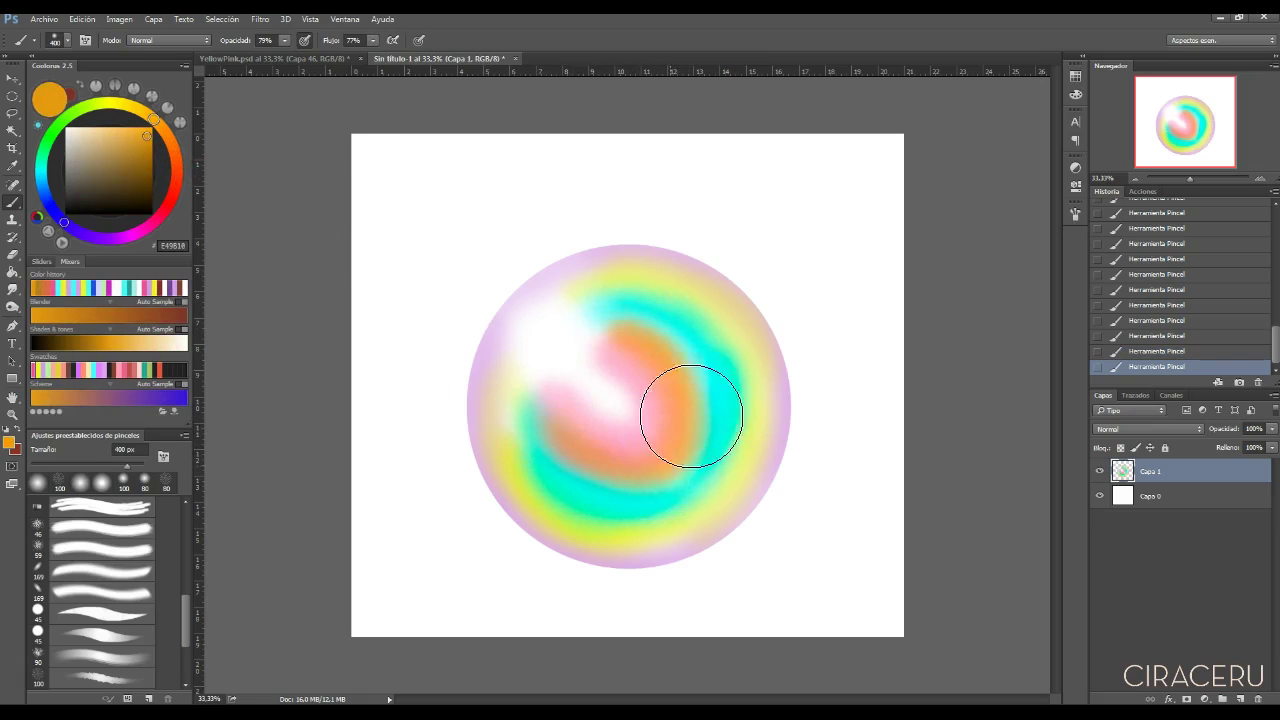
click(33, 371)
drag(663, 411, 591, 385)
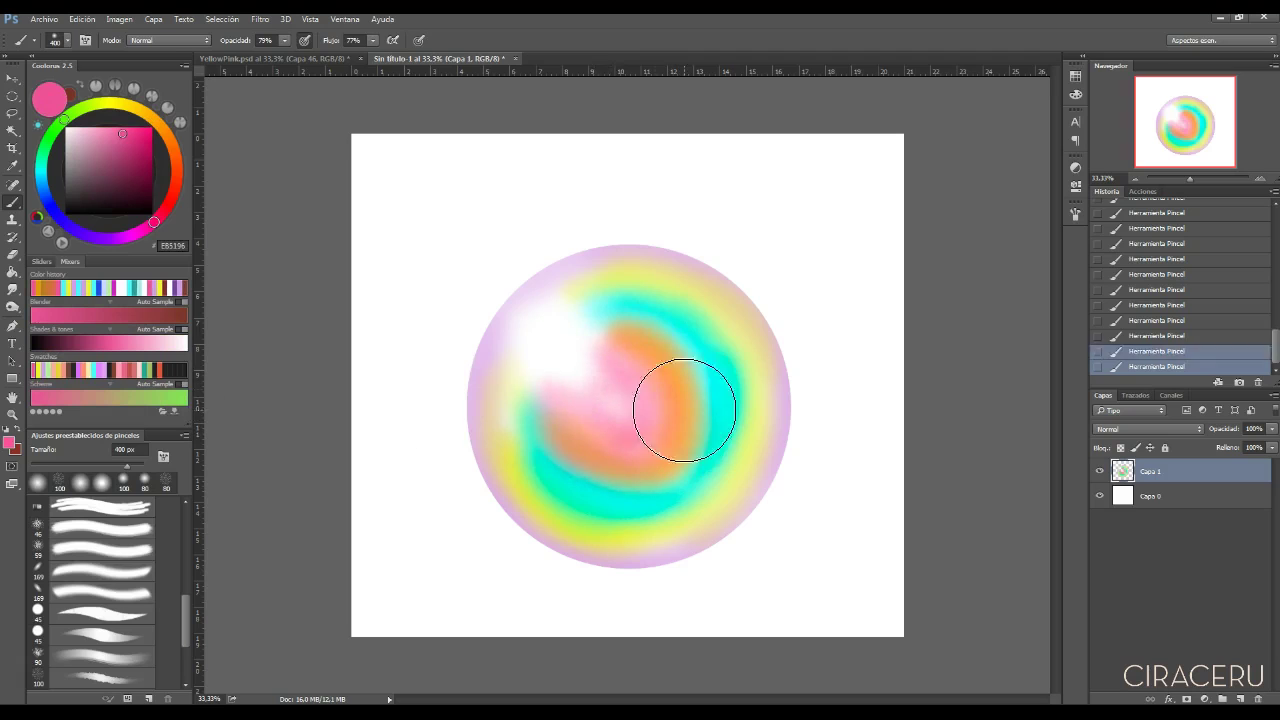
Switch to the Eraser with the textured 100 px brush and review its tip shape, scattering and transfer settings.
key(y)
drag(184, 628, 184, 659)
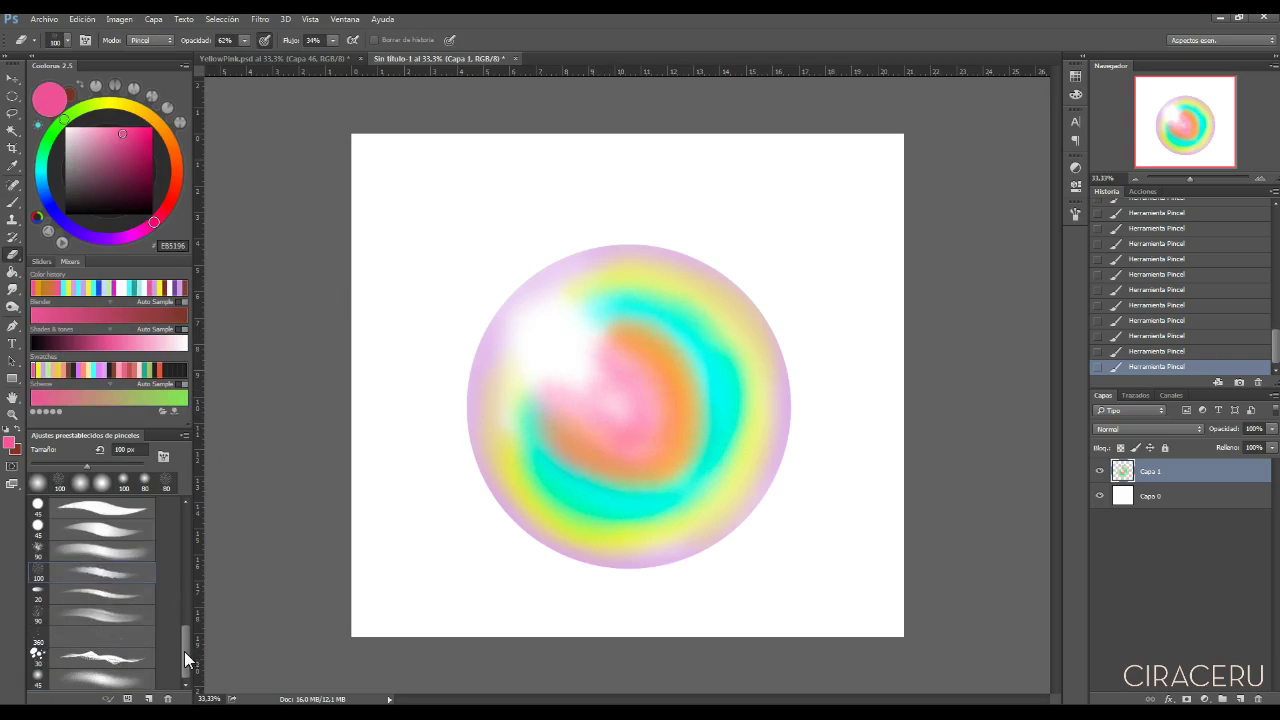
click(1076, 220)
click(830, 223)
click(838, 221)
click(838, 241)
drag(893, 440, 886, 436)
click(824, 321)
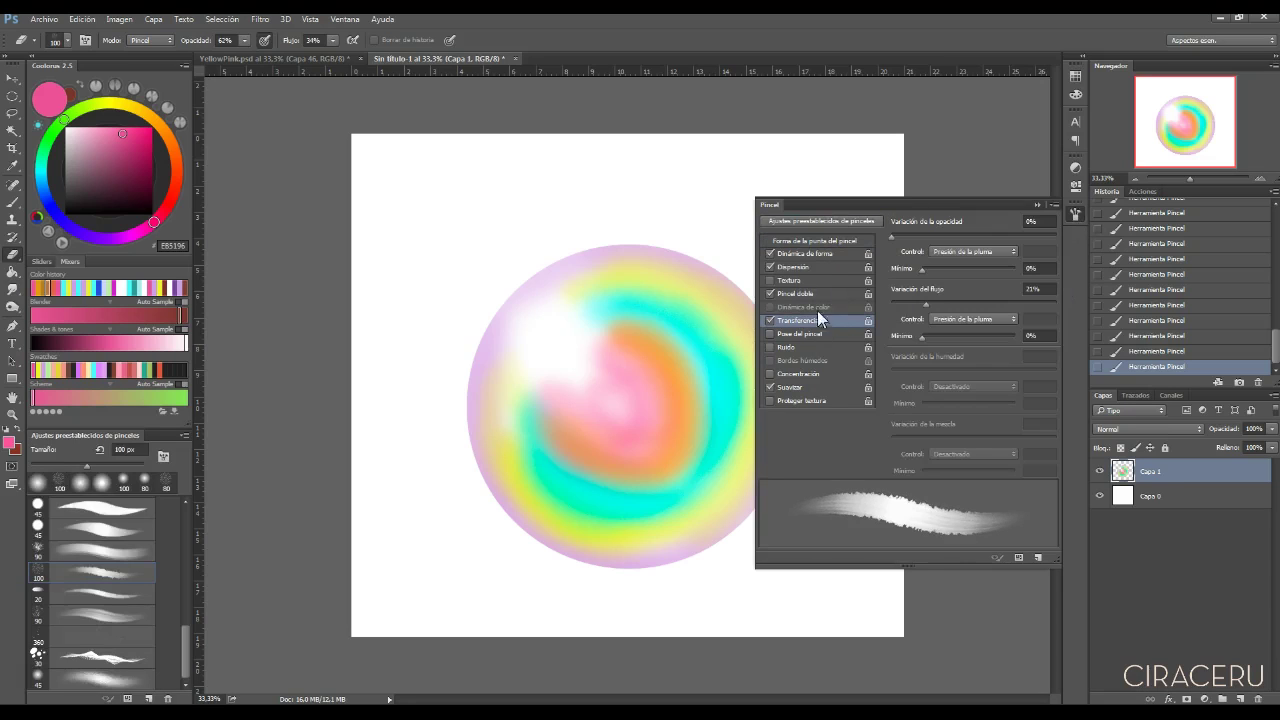
click(817, 267)
click(834, 241)
mouse_move(992, 323)
mouse_down()
mouse_move(973, 323)
mouse_move(1034, 323)
mouse_up()
click(1075, 214)
Enlarge the eraser to 400 px and create a new layer above Capa 1.
key(bracketright)
key(bracketleft)
key(bracketleft)
click(1240, 699)
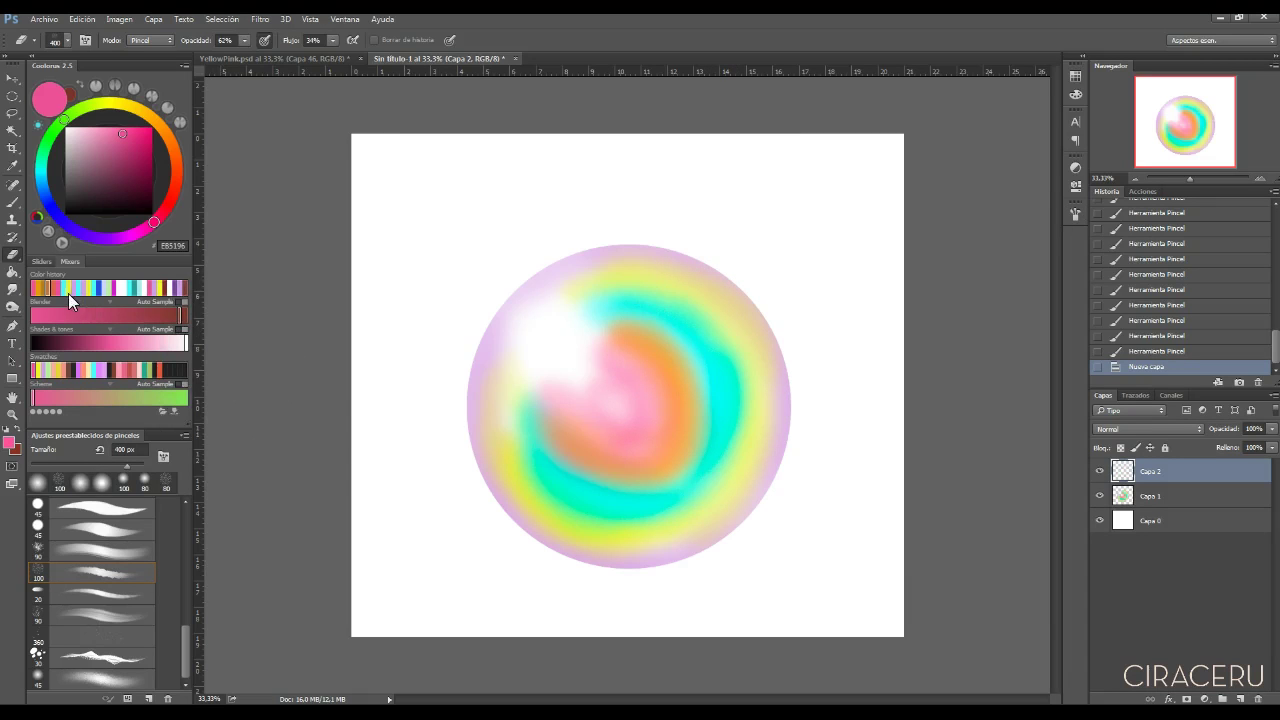
Partially erase the colours along the bubble's lower-left rim on layer Capa 1.
click(1150, 496)
mouse_move(545, 538)
mouse_down()
mouse_move(568, 559)
mouse_move(491, 455)
mouse_move(568, 524)
mouse_move(676, 549)
mouse_move(630, 560)
mouse_up()
drag(620, 558, 590, 548)
mouse_move(590, 548)
mouse_down()
mouse_move(574, 531)
mouse_move(600, 550)
mouse_up()
Lighten the bubble's upper-right rim on Capa 1 with a soft round 250 px eraser.
key(bracketleft)
key(bracketleft)
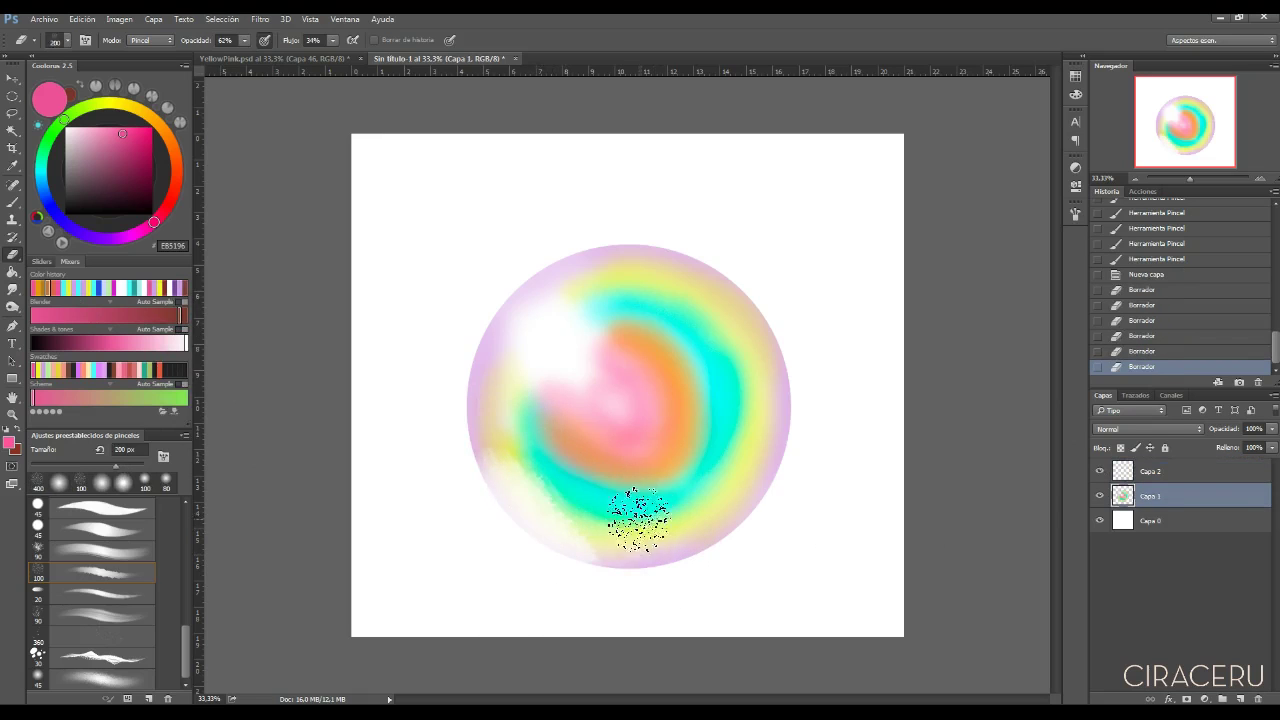
key(bracketright)
key(bracketright)
drag(646, 250, 757, 378)
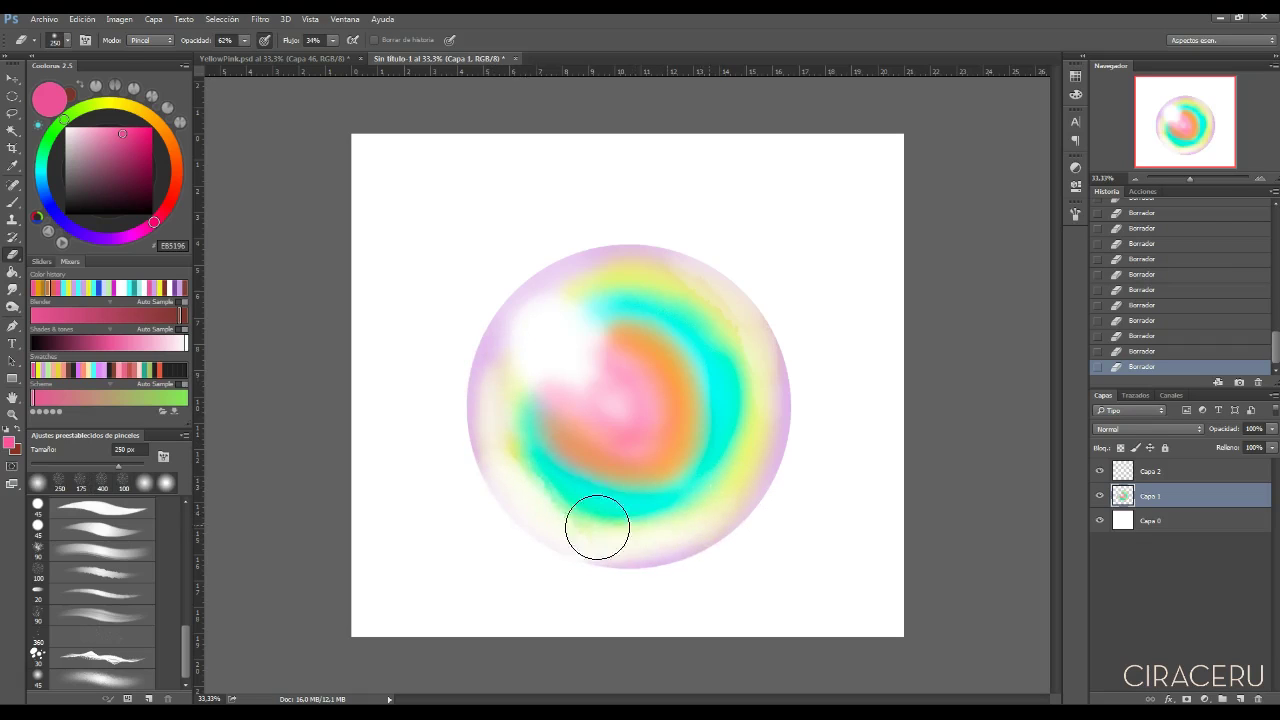
Fade the cyan and orange bands at the bubble's lower left, centre and upper right with the 250 px eraser.
drag(584, 513, 584, 444)
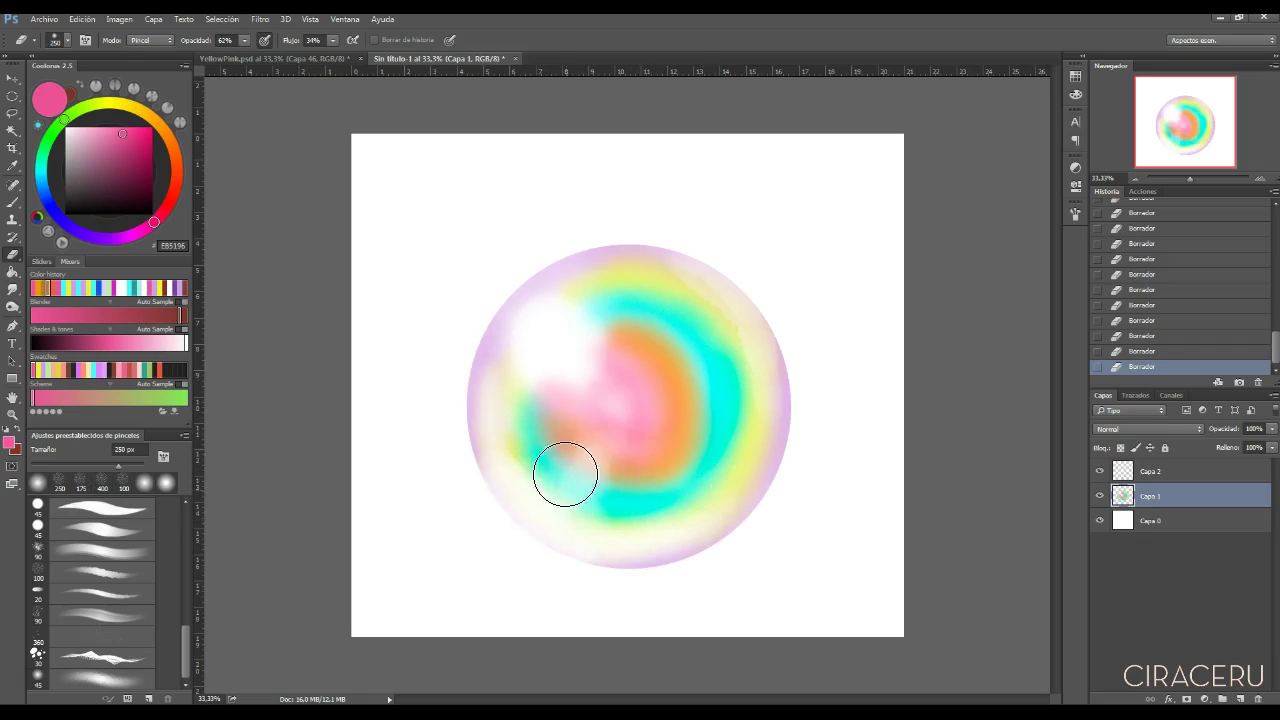
mouse_move(581, 488)
mouse_down()
mouse_move(625, 440)
mouse_move(604, 399)
mouse_move(635, 385)
mouse_up()
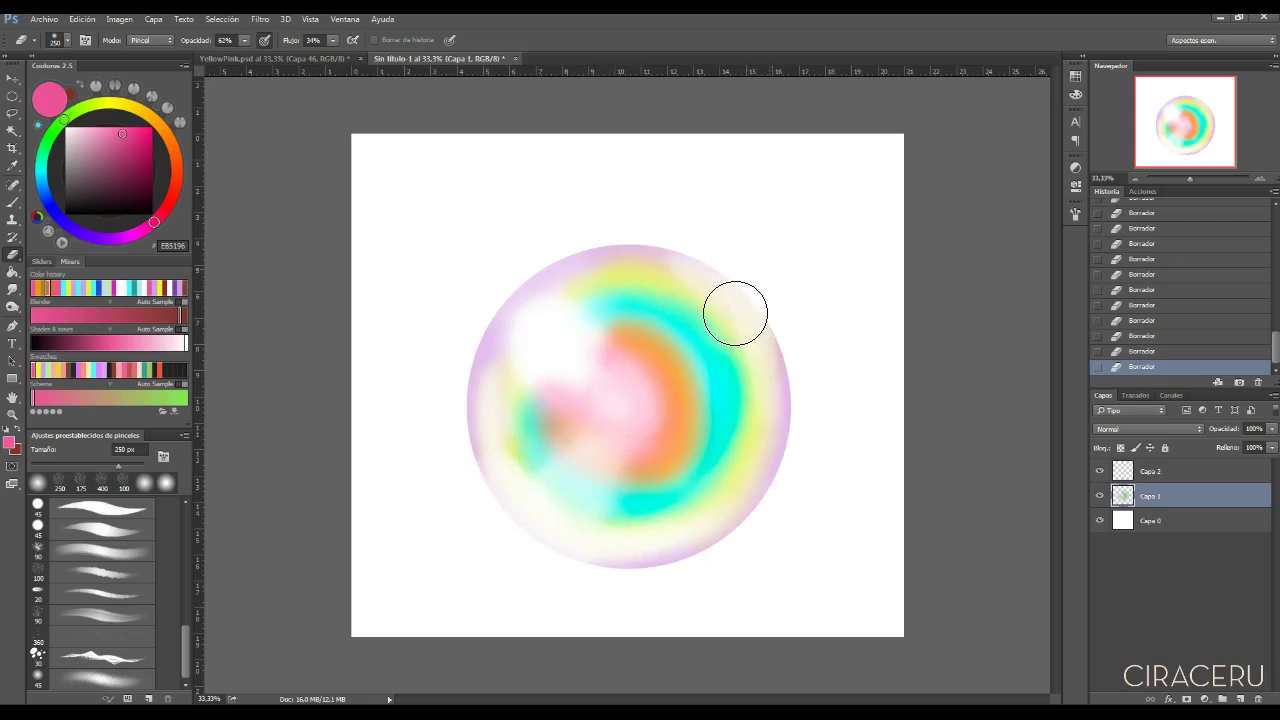
mouse_move(744, 303)
mouse_down()
mouse_move(678, 395)
mouse_move(728, 277)
mouse_up()
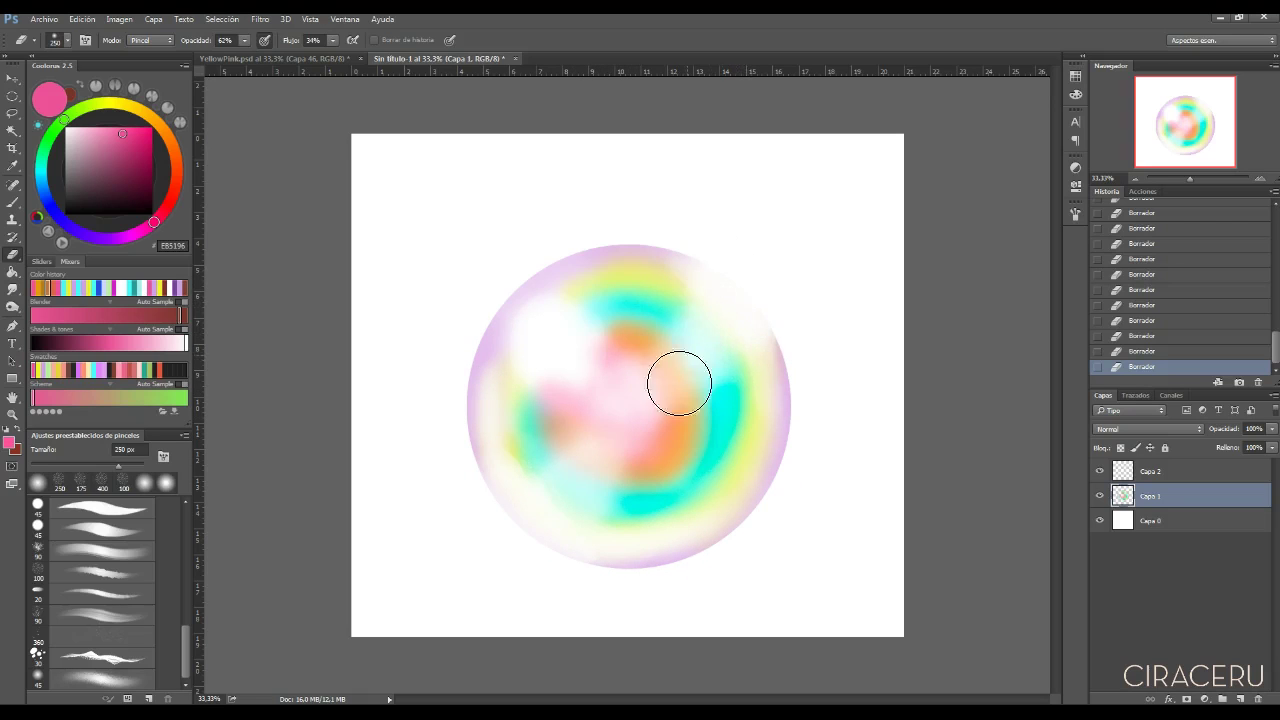
mouse_move(679, 383)
mouse_down()
mouse_move(611, 428)
mouse_move(525, 517)
mouse_up()
Set the soft eraser to 175 px and lighten the area just below the bubble's centre.
key(bracketright)
key(bracketright)
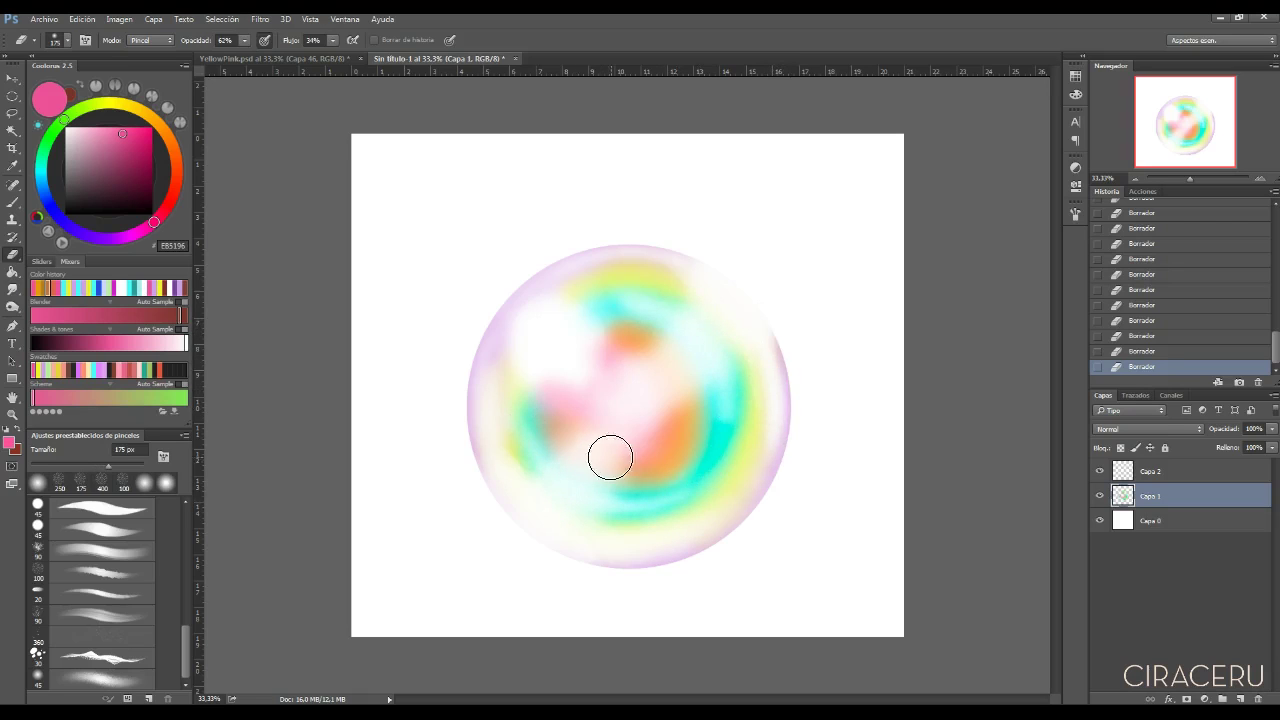
drag(610, 457, 582, 432)
Paint cyan strokes over the bubble's lower-right part and right edge on layer Capa 2 with the textured 250 px brush.
click(1127, 476)
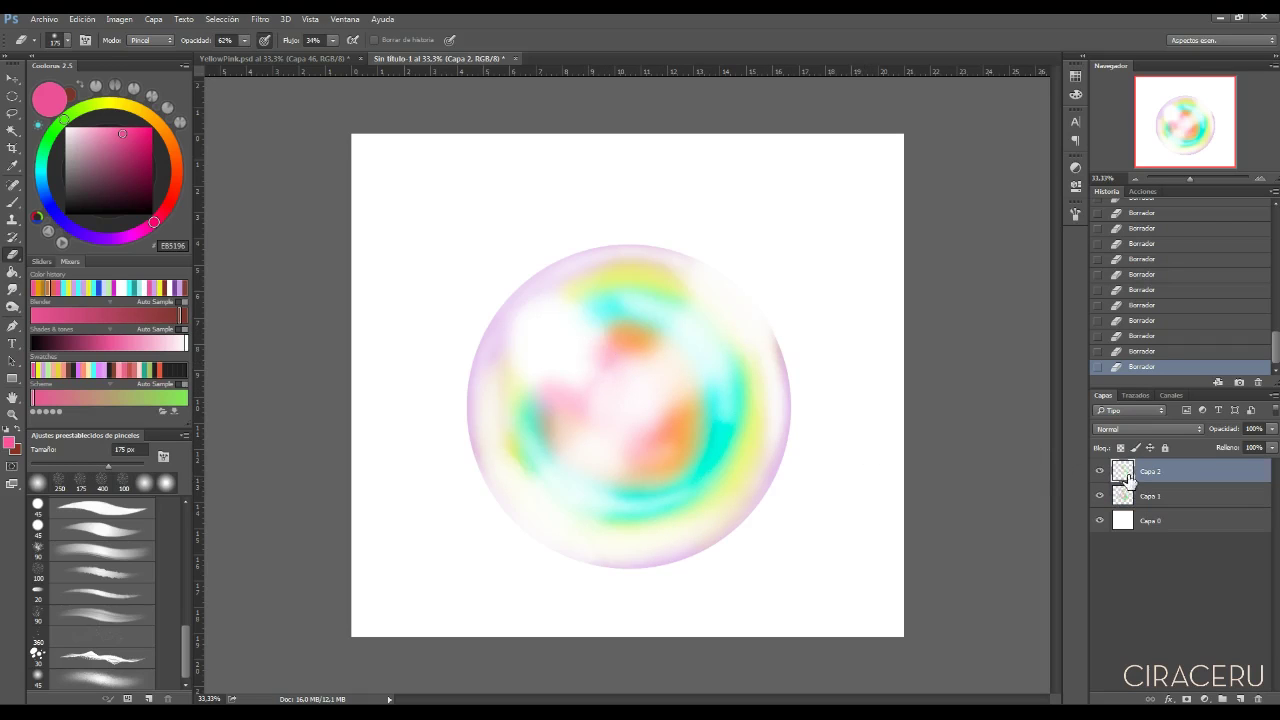
click(92, 370)
key(b)
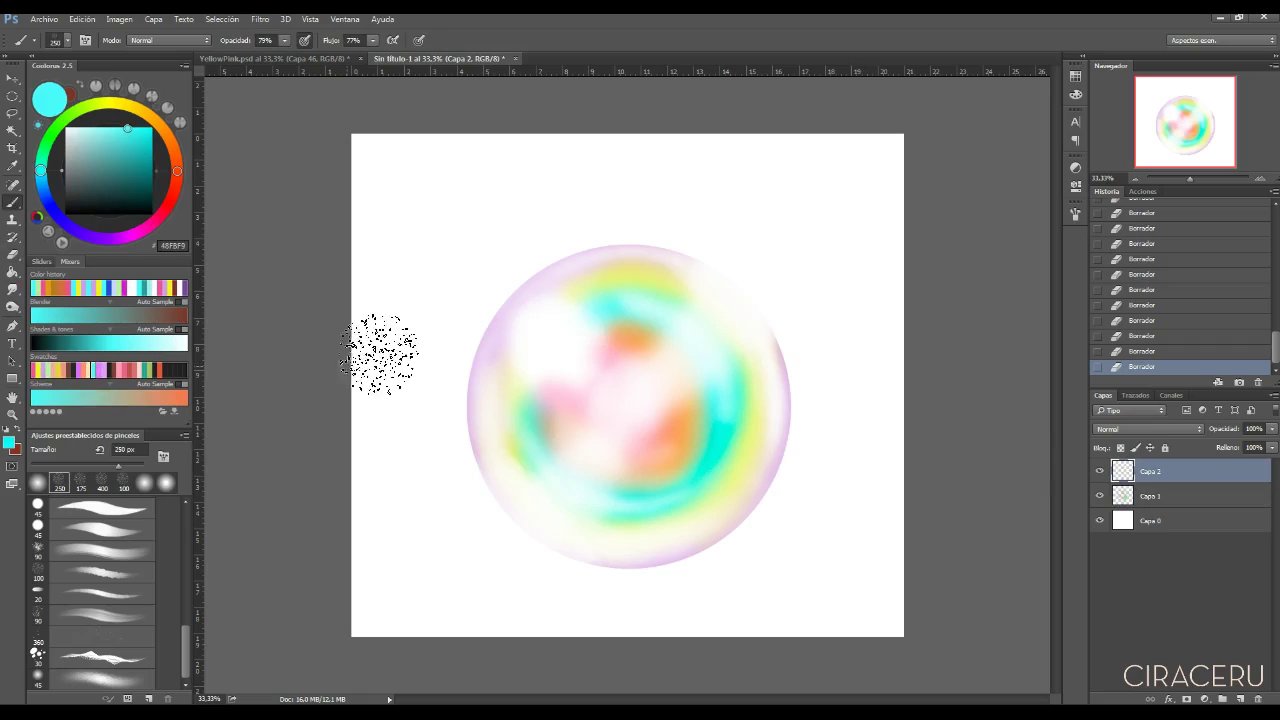
drag(634, 520, 655, 497)
drag(745, 430, 766, 422)
mouse_move(587, 522)
mouse_down()
mouse_move(600, 528)
mouse_move(725, 430)
mouse_up()
mouse_move(626, 472)
mouse_down()
mouse_move(609, 491)
mouse_move(724, 398)
mouse_up()
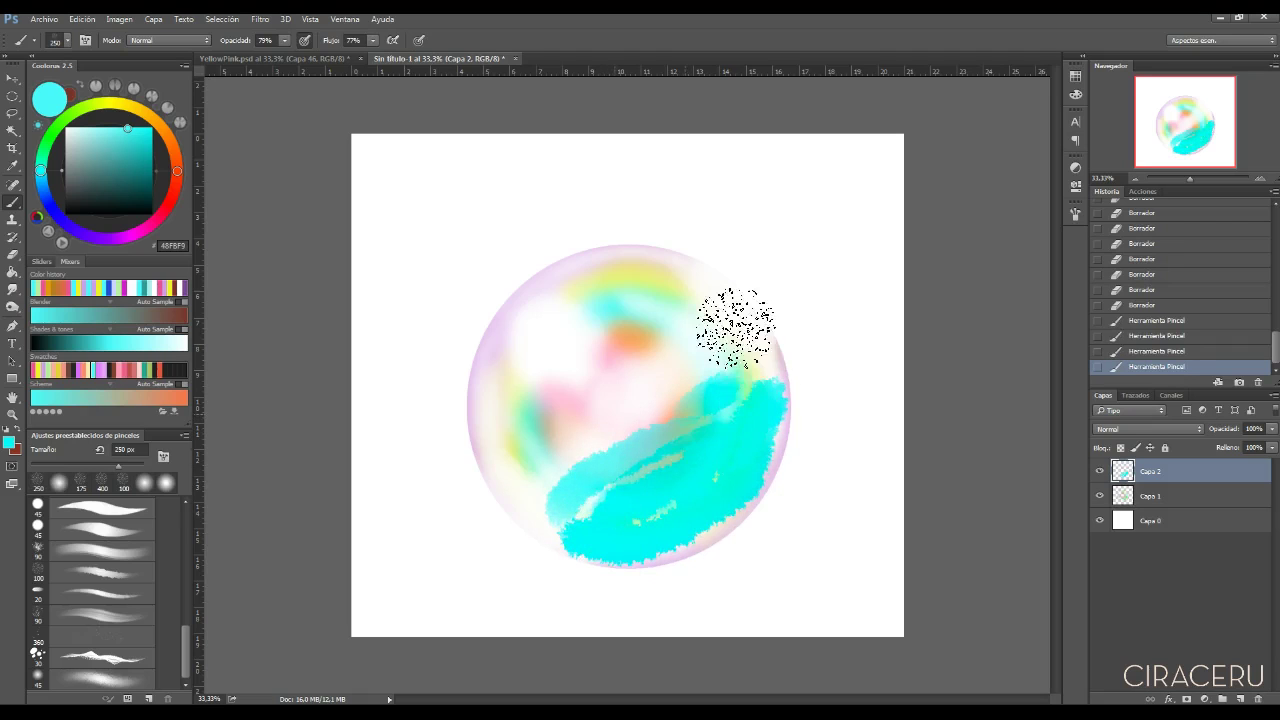
drag(735, 328, 755, 375)
Erase most of the cyan strokes on Capa 2 with the textured 250 px eraser, leaving irregular streaks.
key(e)
click(45, 488)
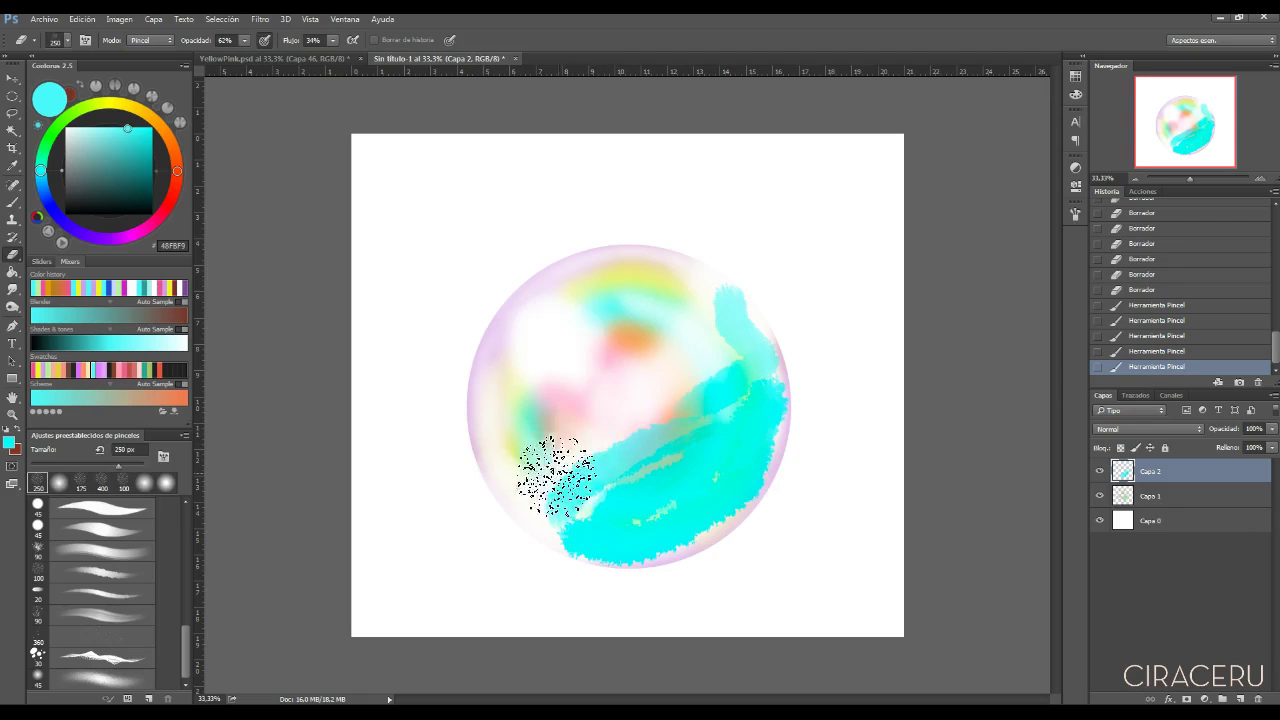
mouse_move(728, 372)
mouse_down()
mouse_move(722, 310)
mouse_move(721, 338)
mouse_move(794, 452)
mouse_move(776, 486)
mouse_move(613, 558)
mouse_move(604, 545)
mouse_move(648, 540)
mouse_move(565, 526)
mouse_move(578, 535)
mouse_move(759, 459)
mouse_up()
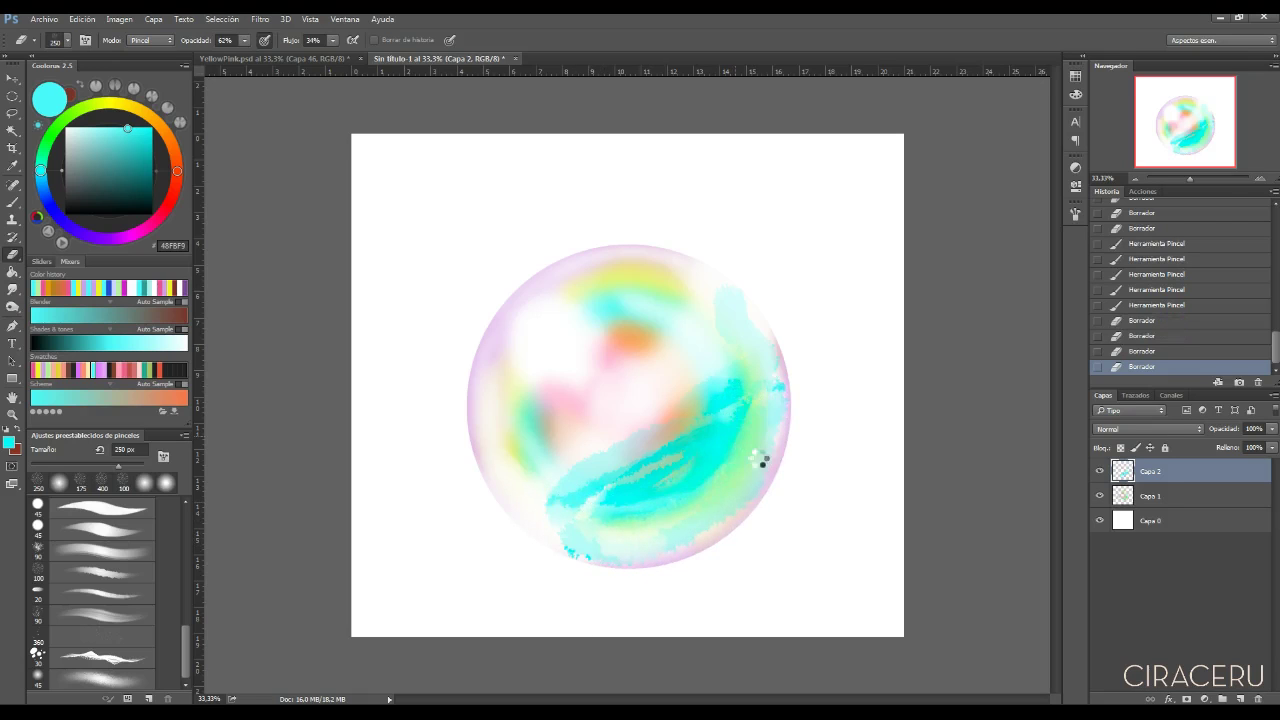
drag(646, 484, 797, 380)
mouse_move(622, 423)
mouse_down()
mouse_move(578, 458)
mouse_move(719, 397)
mouse_move(688, 338)
mouse_up()
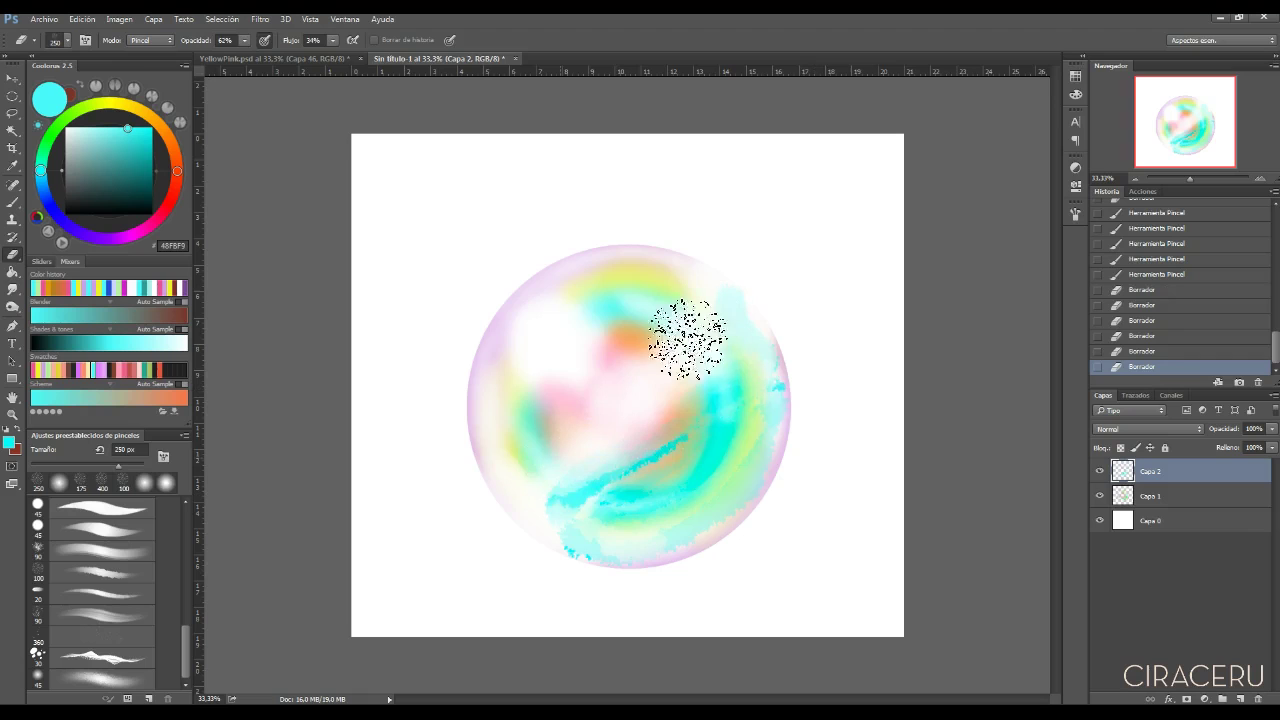
mouse_move(675, 458)
mouse_down()
mouse_move(663, 463)
mouse_move(677, 457)
mouse_move(723, 535)
mouse_up()
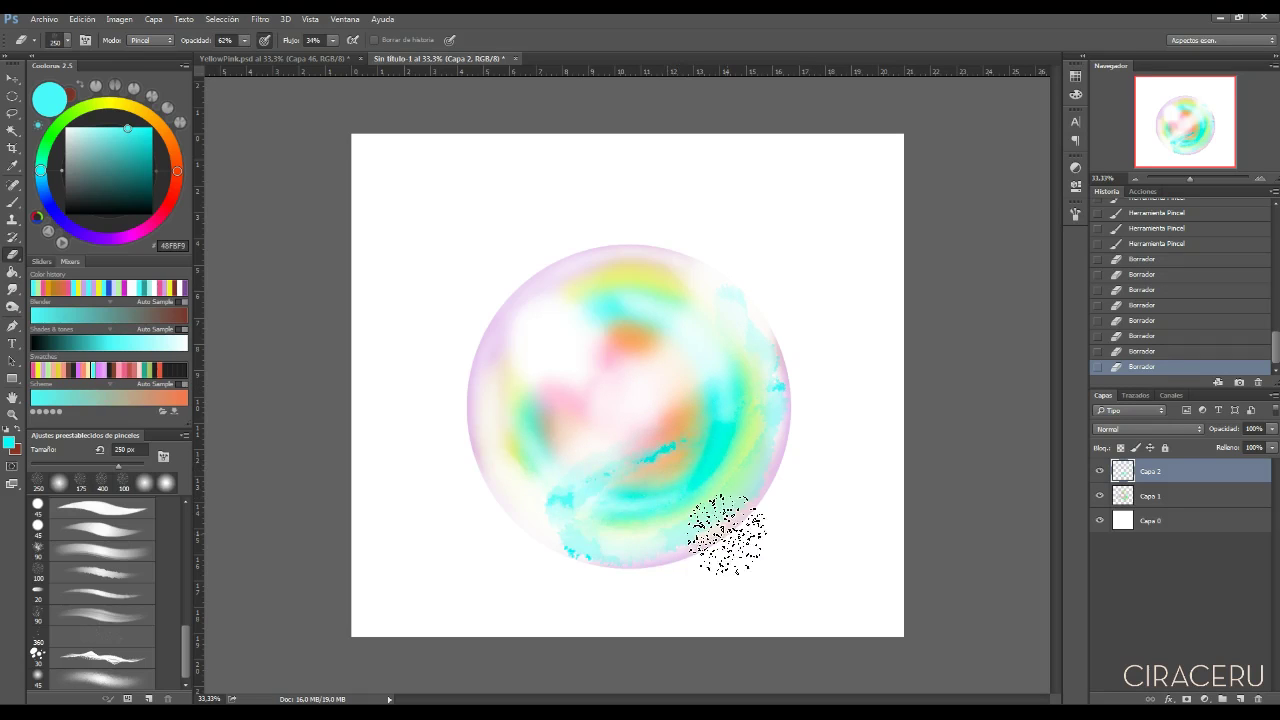
Set the blending mode of Capa 2 to Luz lineal and touch up the bubble's lower edge with the eraser.
click(1124, 429)
click(1120, 594)
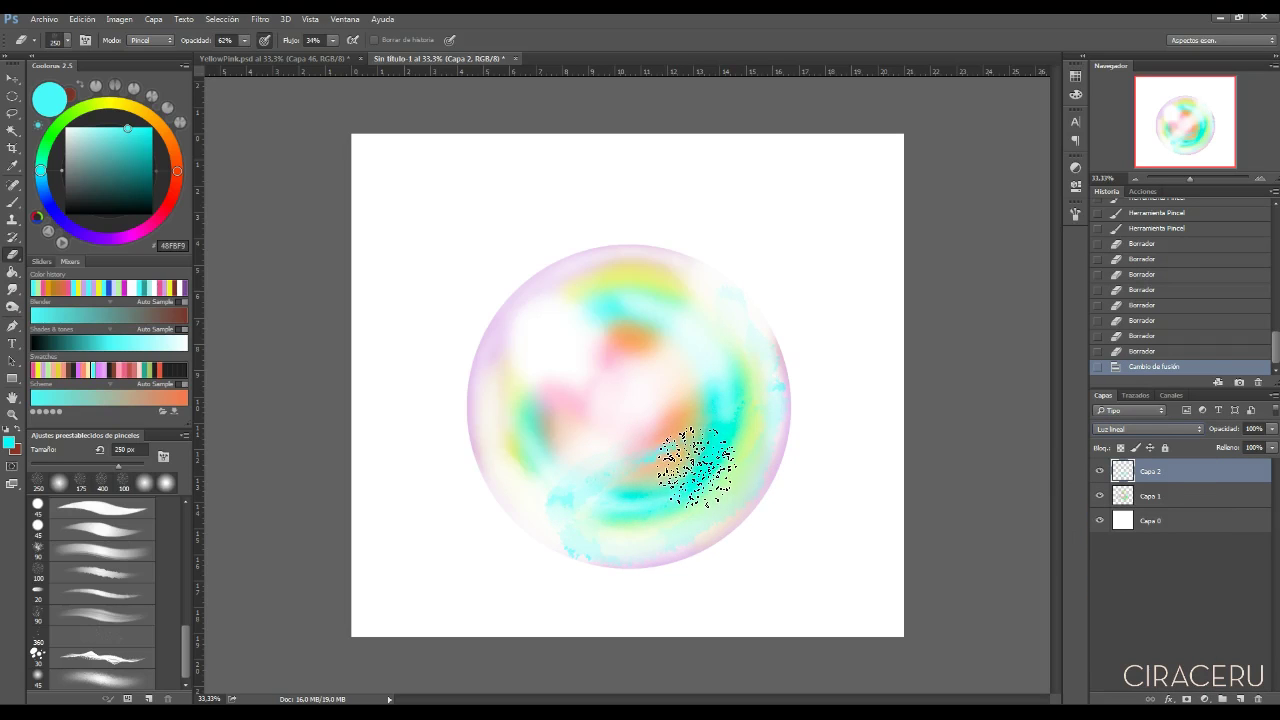
click(688, 547)
Paint textured cyan and darker teal strokes across the bubble's lower-right area on Capa 2.
key(b)
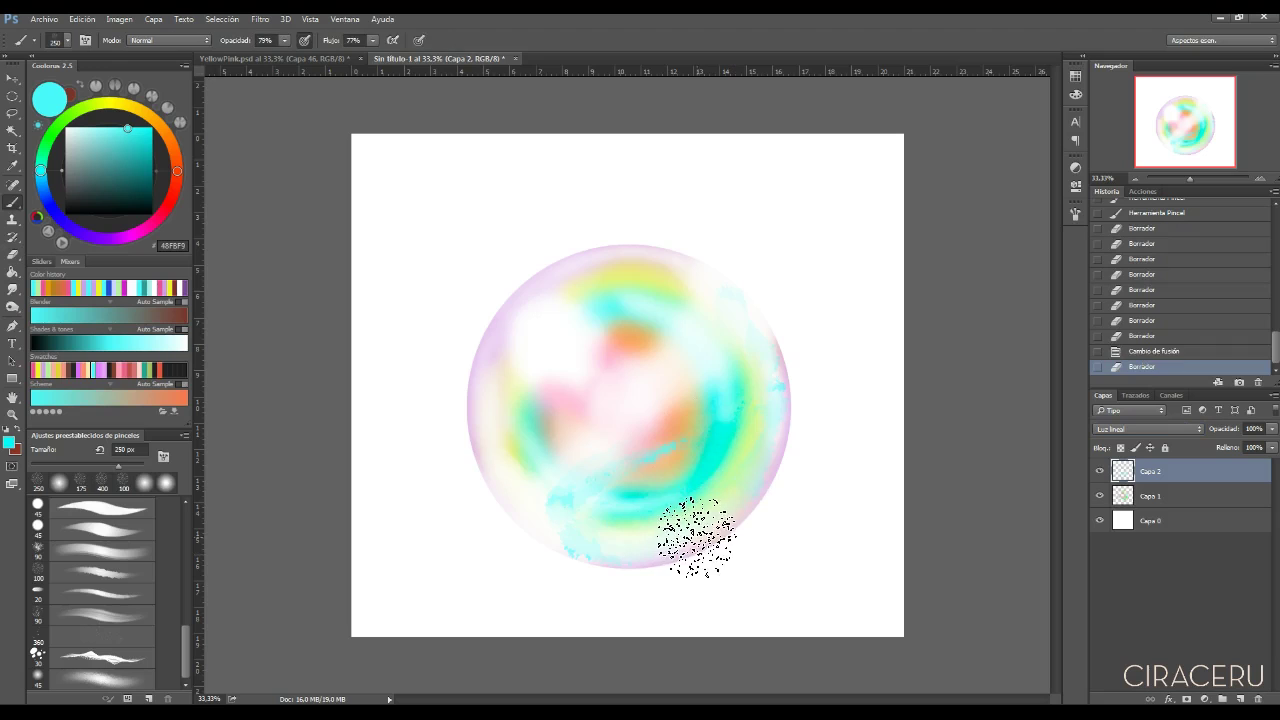
mouse_move(632, 445)
mouse_down()
mouse_move(695, 435)
mouse_move(704, 406)
mouse_move(778, 400)
mouse_move(743, 371)
mouse_up()
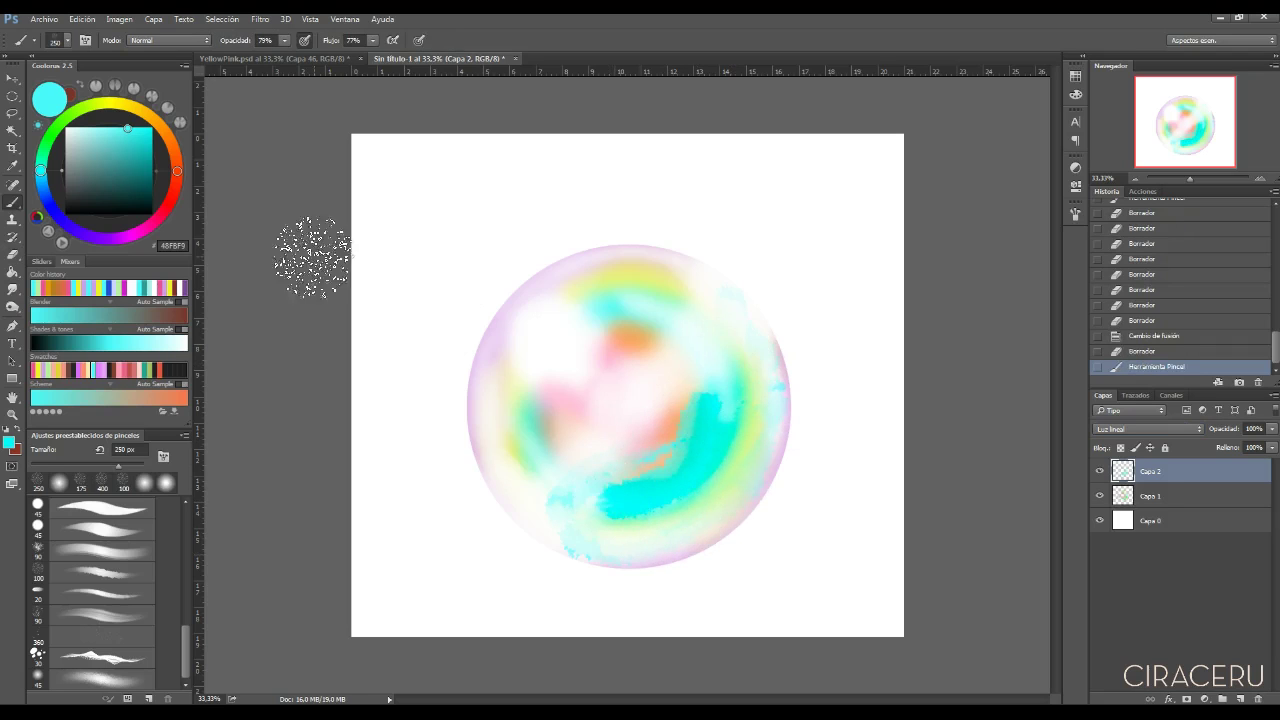
alt+click(705, 437)
mouse_move(638, 507)
mouse_down()
mouse_move(683, 536)
mouse_move(755, 422)
mouse_move(767, 377)
mouse_move(689, 496)
mouse_move(737, 414)
mouse_up()
Trim and thin the lower-right teal strokes on Capa 2 with the textured eraser.
key(e)
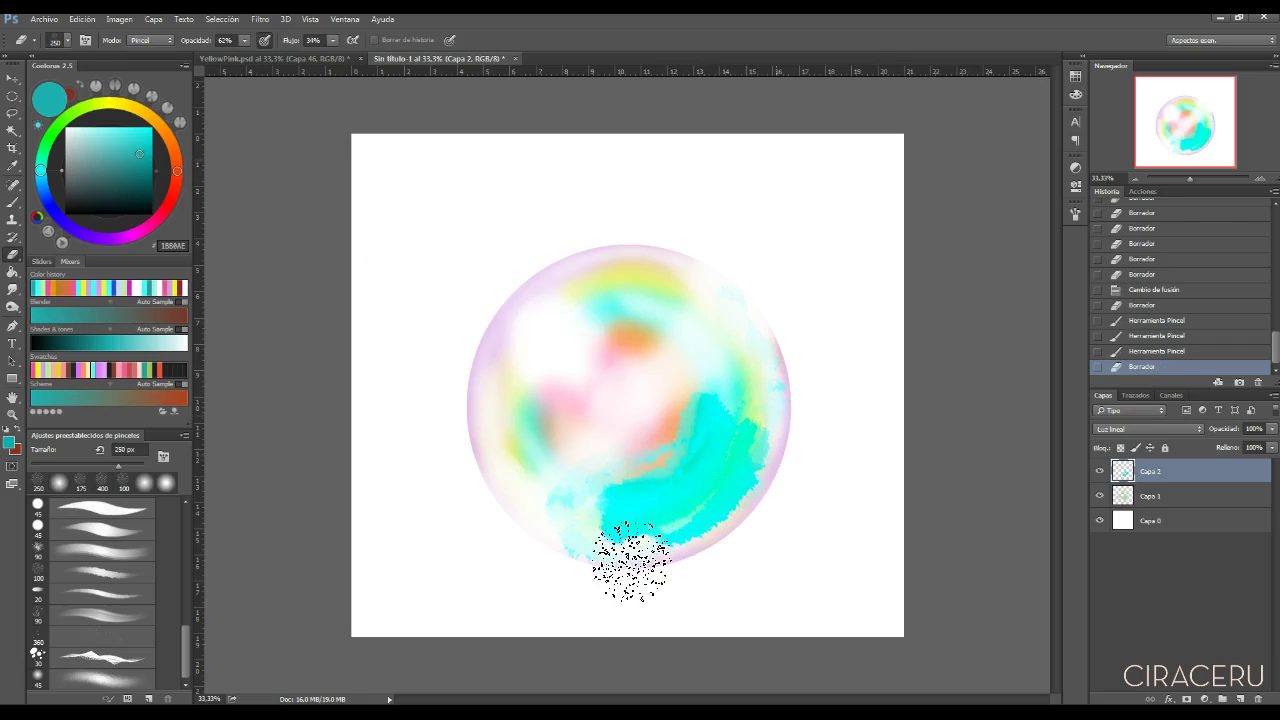
click(713, 545)
click(1132, 638)
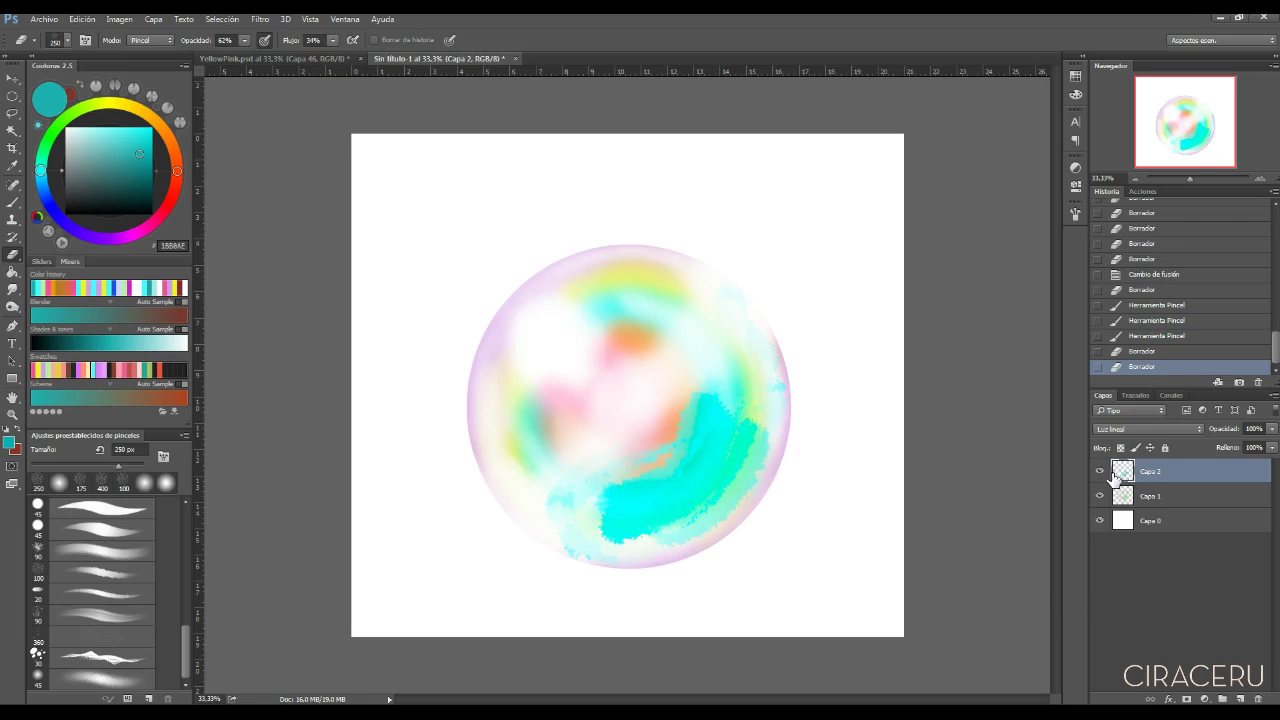
click(675, 543)
drag(791, 443, 800, 435)
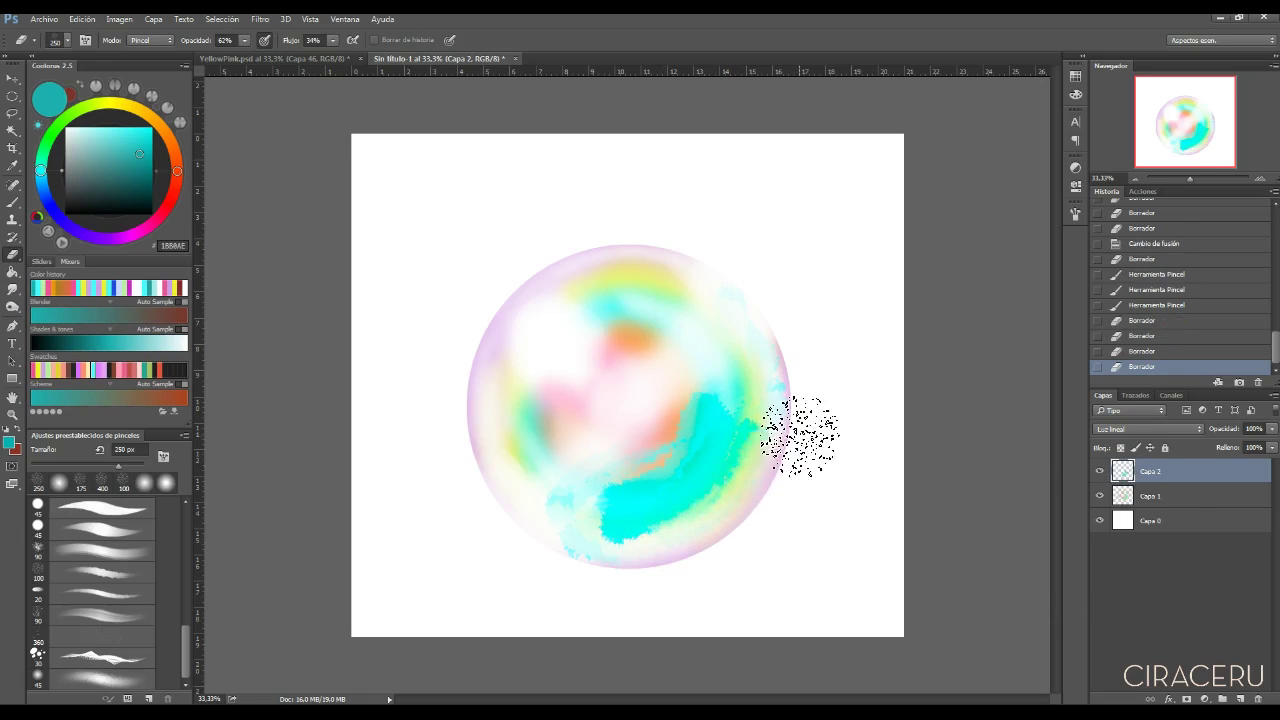
drag(634, 513, 720, 460)
mouse_move(599, 503)
mouse_down()
mouse_move(697, 470)
mouse_move(756, 361)
mouse_up()
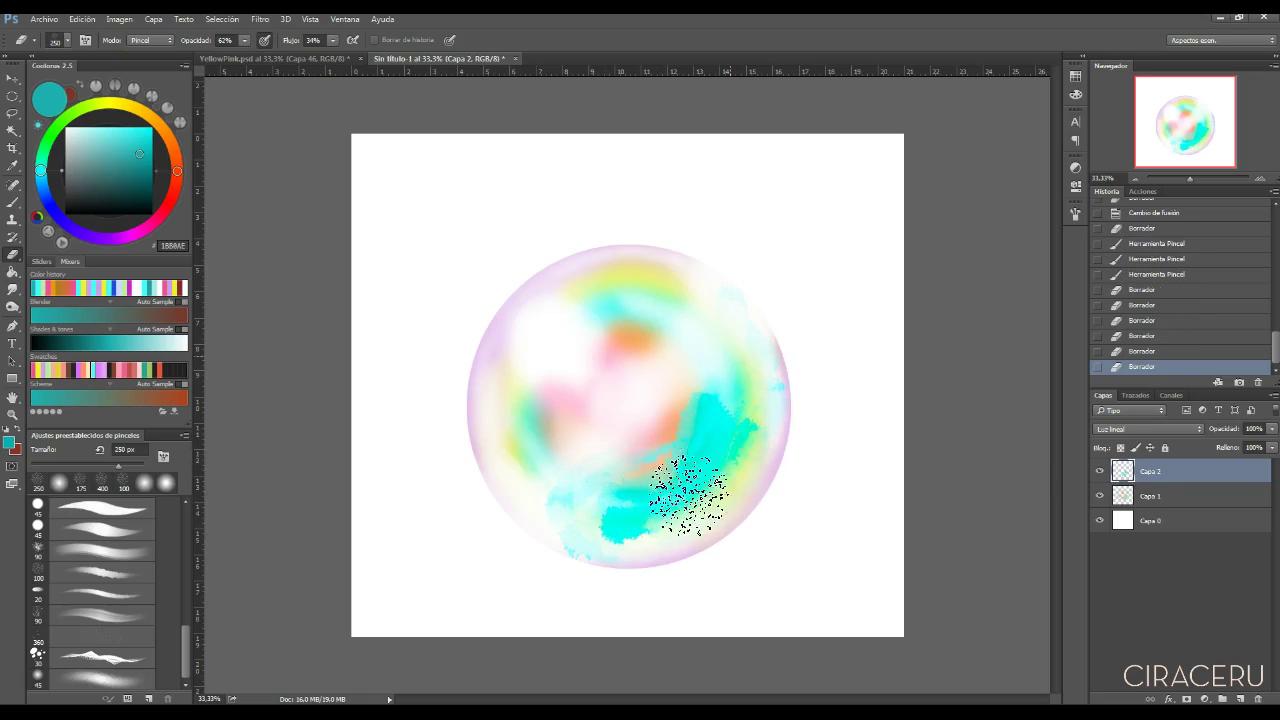
Paint a teal band along the bubble's left edge, and thin it and the lower streaks with the textured eraser.
key(b)
mouse_move(466, 380)
mouse_down()
mouse_move(532, 543)
mouse_move(526, 443)
mouse_move(549, 477)
mouse_move(509, 343)
mouse_move(529, 371)
mouse_move(563, 340)
mouse_up()
key(e)
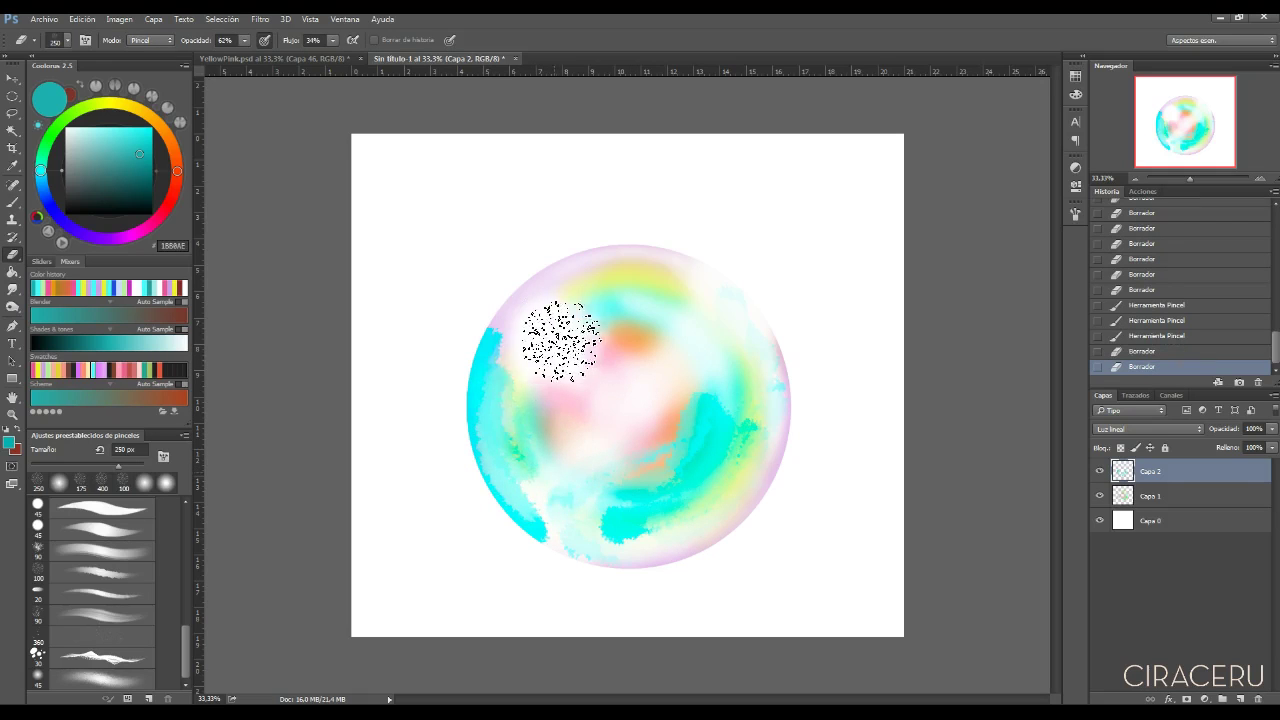
mouse_move(498, 425)
mouse_down()
mouse_move(575, 593)
mouse_move(584, 550)
mouse_move(560, 545)
mouse_up()
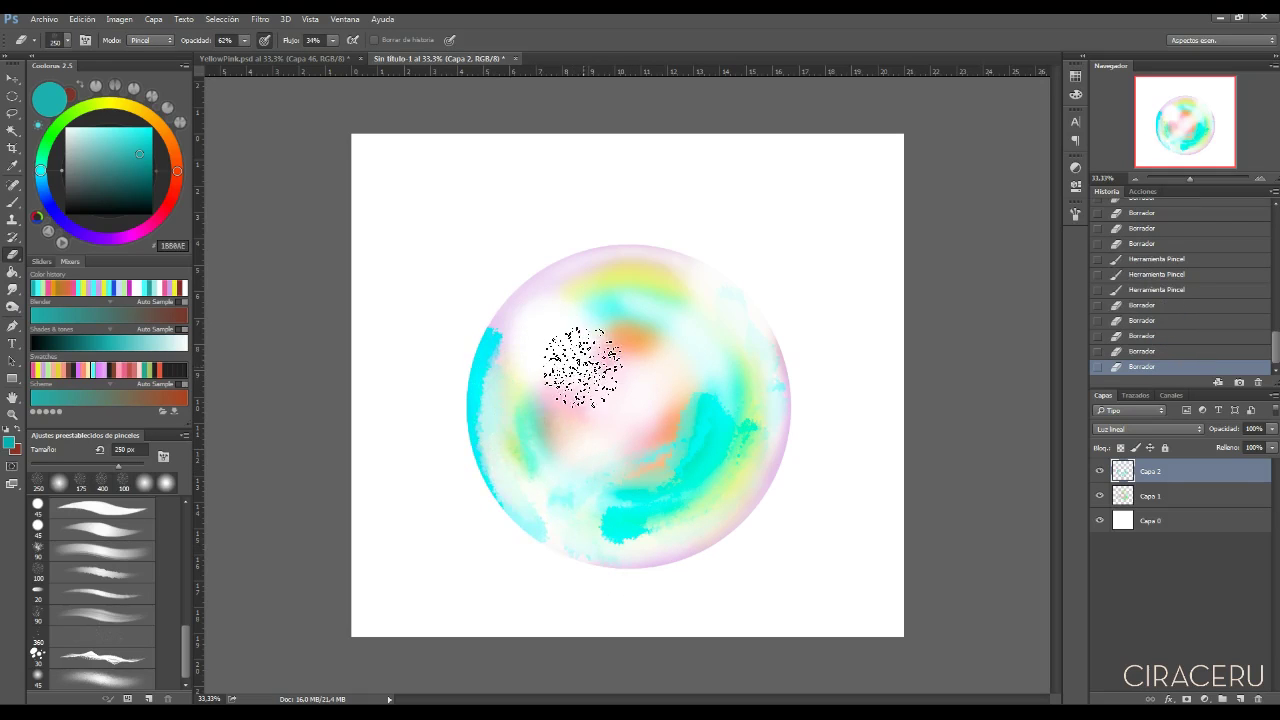
drag(506, 337, 498, 458)
drag(678, 518, 642, 526)
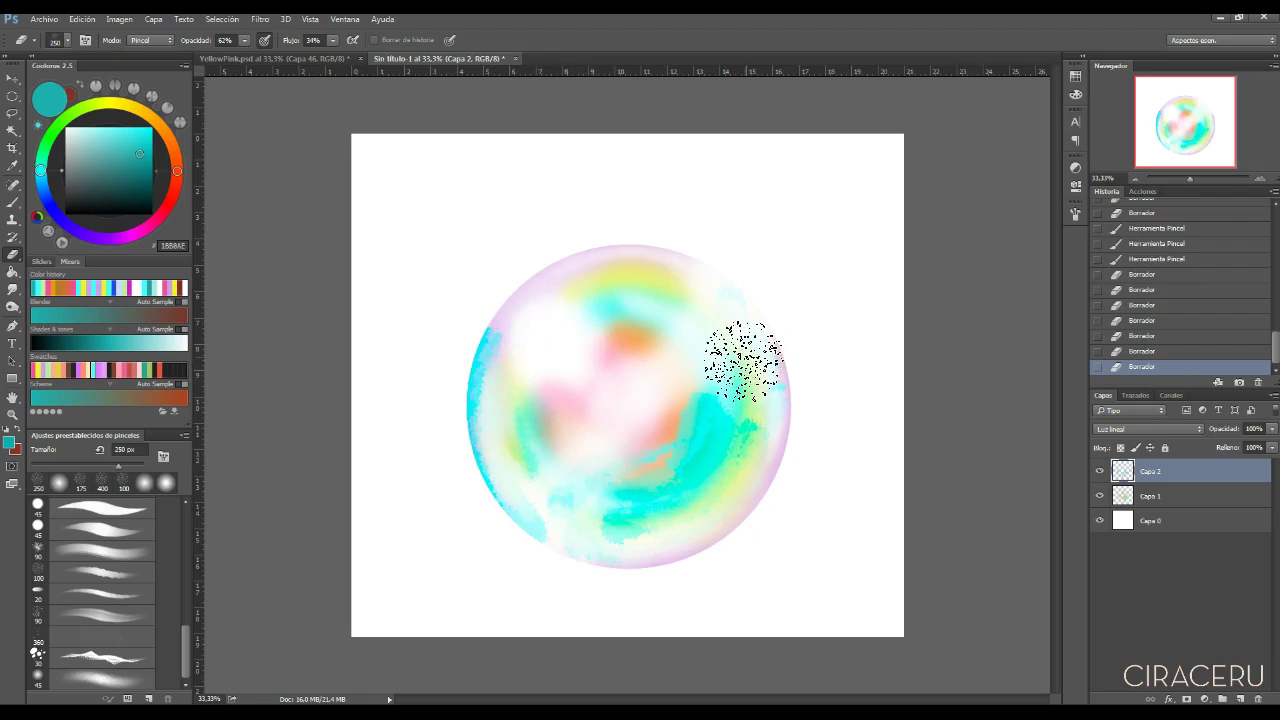
Paint a teal streak across the bubble's upper part, and fade it and the left-edge band with the textured eraser.
key(b)
mouse_move(726, 309)
mouse_down()
mouse_move(606, 286)
mouse_move(663, 329)
mouse_move(680, 312)
mouse_move(586, 349)
mouse_move(729, 386)
mouse_move(563, 303)
mouse_up()
key(e)
mouse_move(755, 358)
mouse_down()
mouse_move(601, 293)
mouse_move(533, 324)
mouse_up()
mouse_move(563, 283)
mouse_down()
mouse_move(656, 258)
mouse_move(755, 333)
mouse_up()
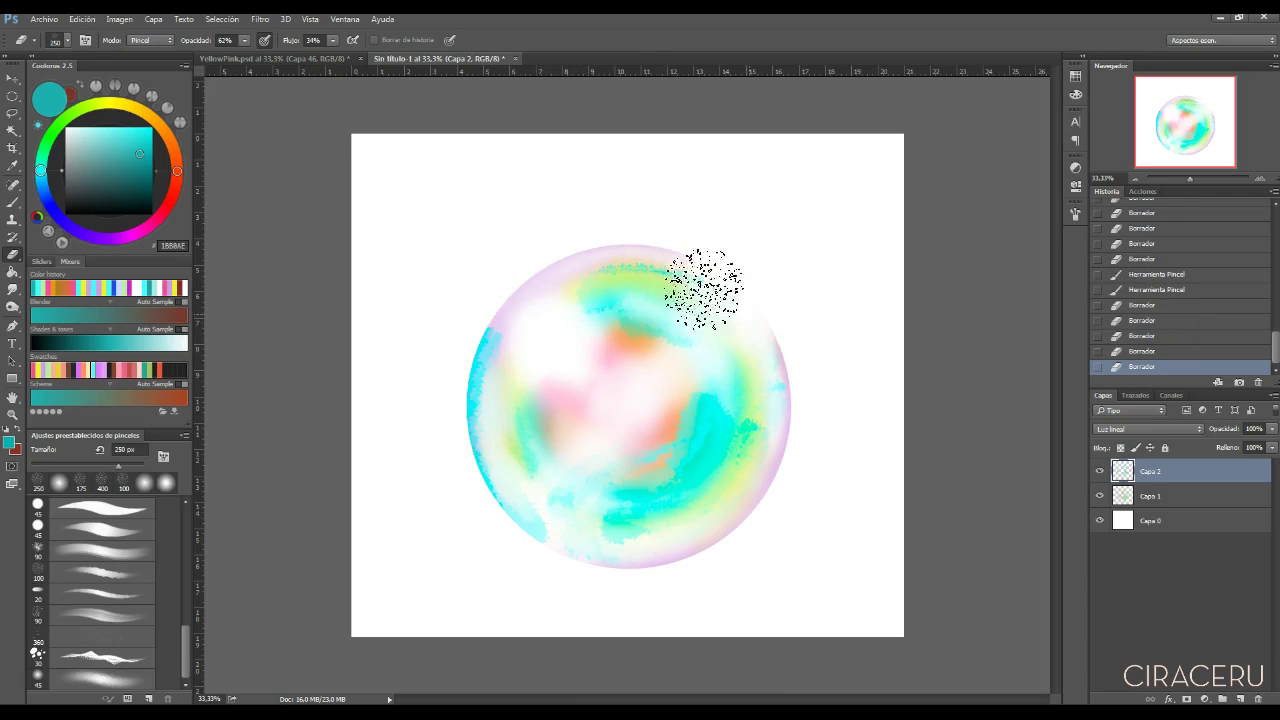
drag(608, 325, 487, 553)
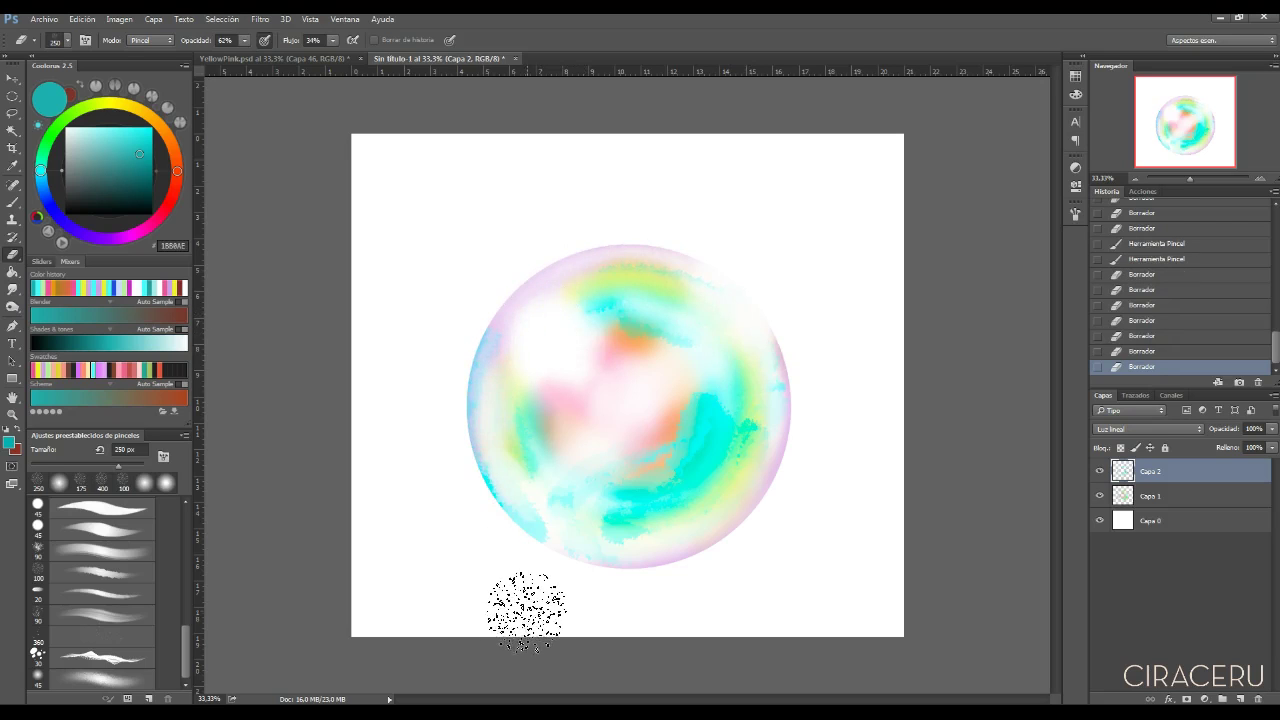
Colorize Capa 2 with a Hue/Saturation adjustment using hue 36 and saturation 25.
click(119, 18)
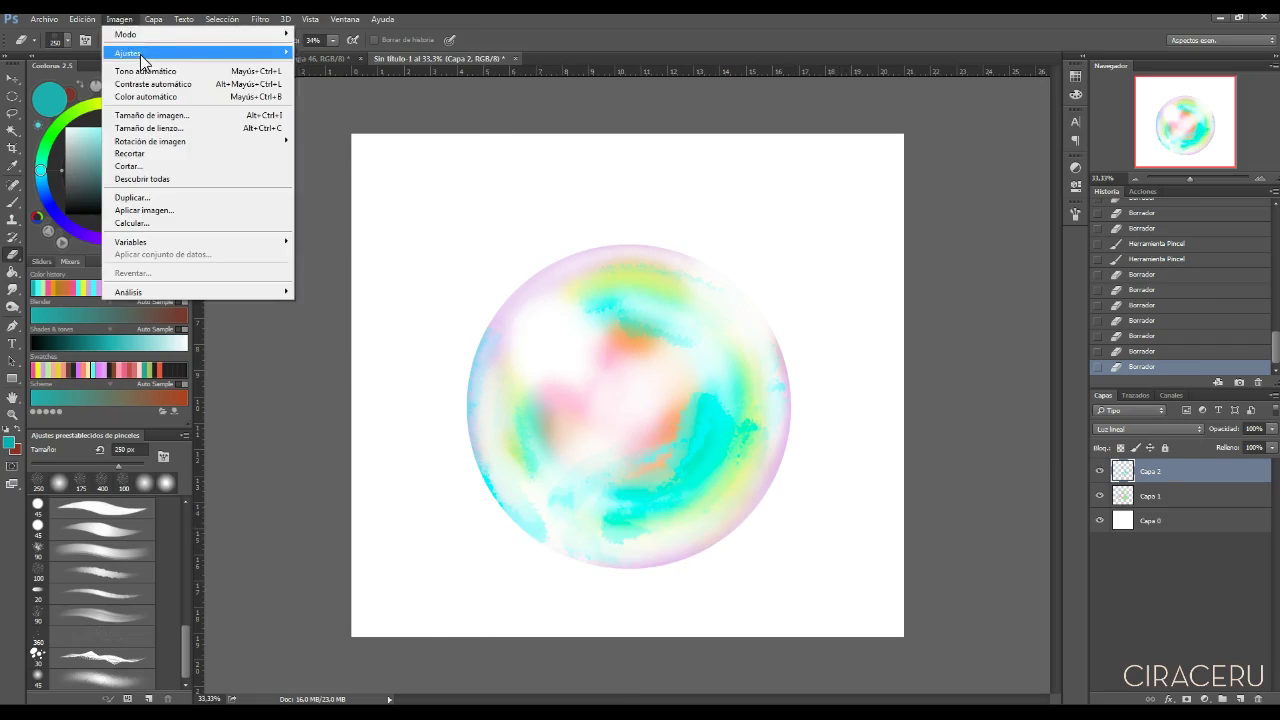
mouse_move(150, 48)
click(330, 124)
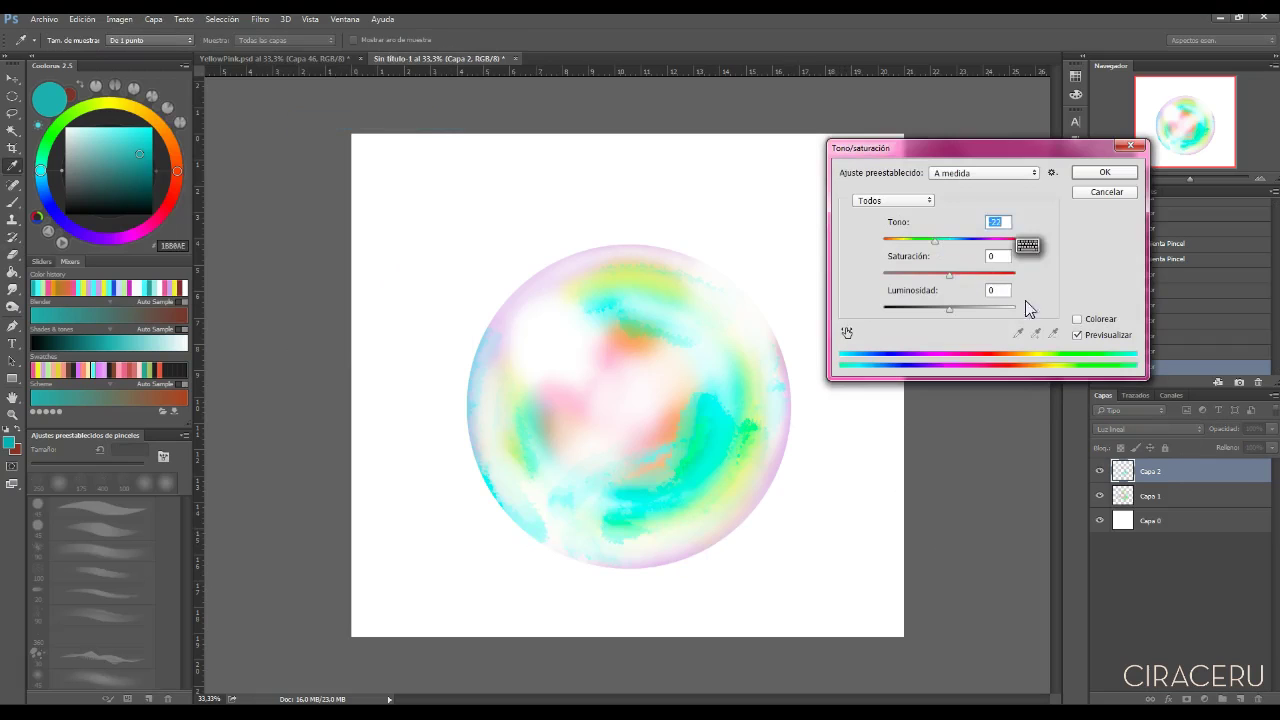
click(1077, 319)
drag(934, 245, 905, 243)
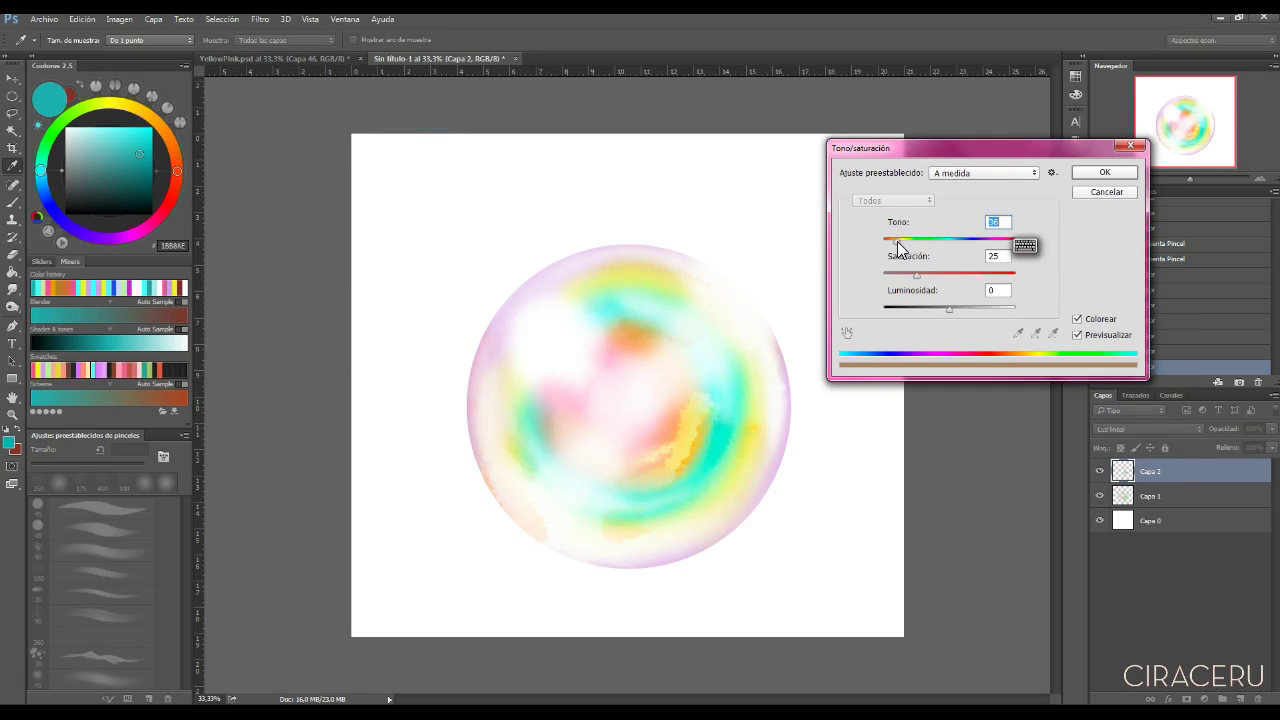
click(1103, 172)
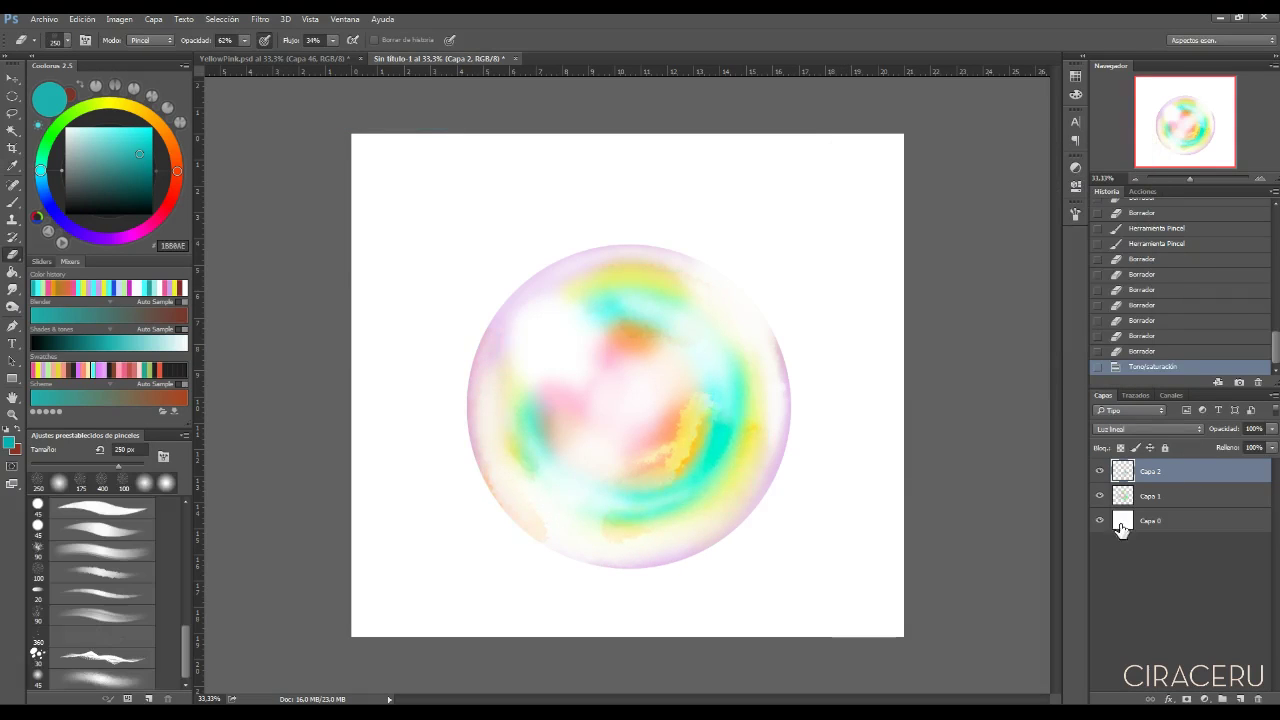
Select Capa 0, choose the 46 px textured eraser preset, enlarge it to 300 px, and set the foreground colour to medium green 3C9E38.
click(1150, 520)
mouse_move(187, 665)
mouse_down()
mouse_move(187, 610)
mouse_move(186, 625)
mouse_up()
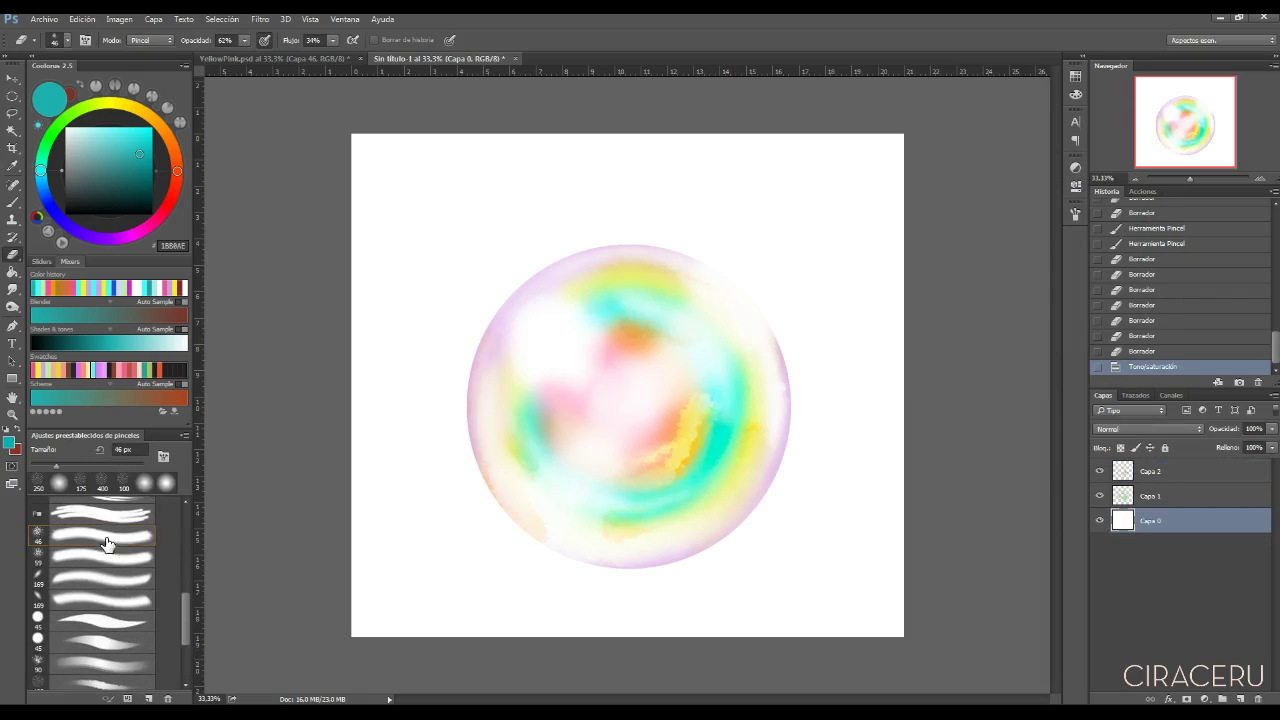
click(52, 147)
key(bracketright)
key(bracketright)
key(bracketright)
key(bracketright)
key(bracketright)
key(bracketright)
key(bracketright)
key(bracketright)
key(bracketright)
key(bracketright)
key(bracketright)
key(bracketright)
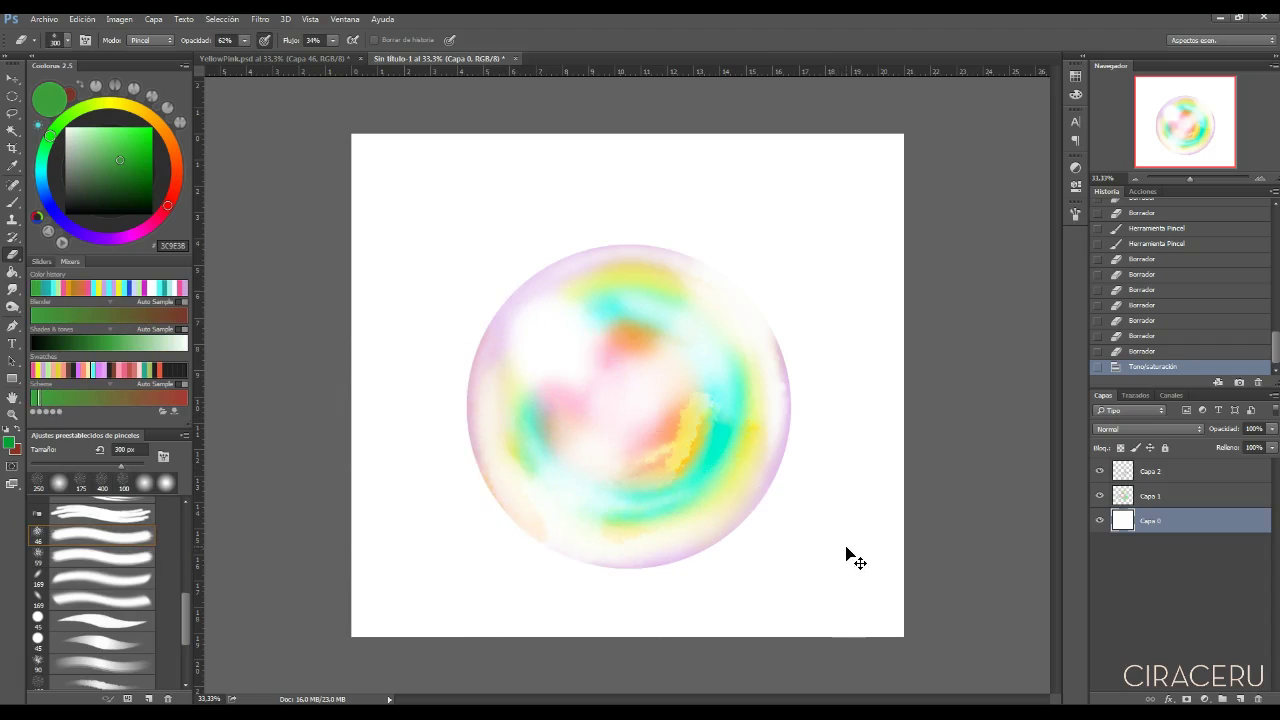
Clear any selection and fill the Capa 0 background with the medium green foreground colour.
key(shift+F5)
key(Return)
click(1162, 352)
key(ctrl+d)
key(shift+F5)
key(Return)
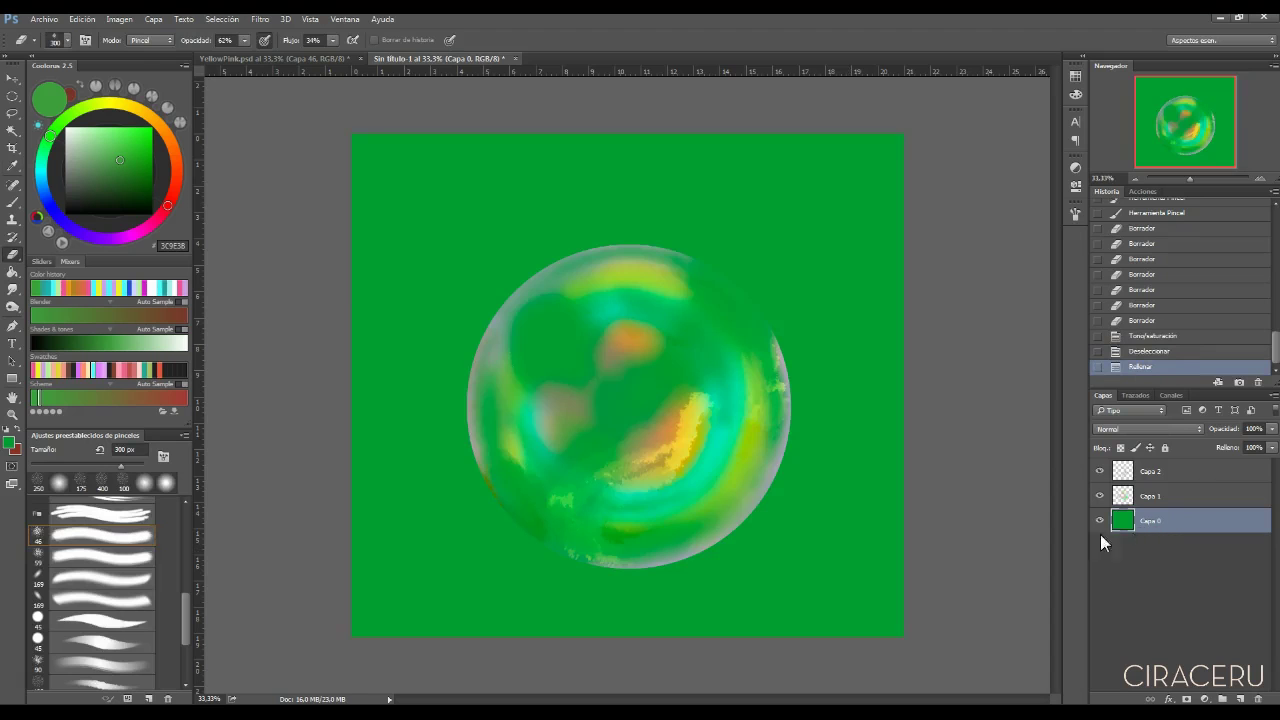
Darken the foreground colour to deep green 233823 and fill the Capa 0 background with it.
click(98, 195)
key(shift+F5)
key(Return)
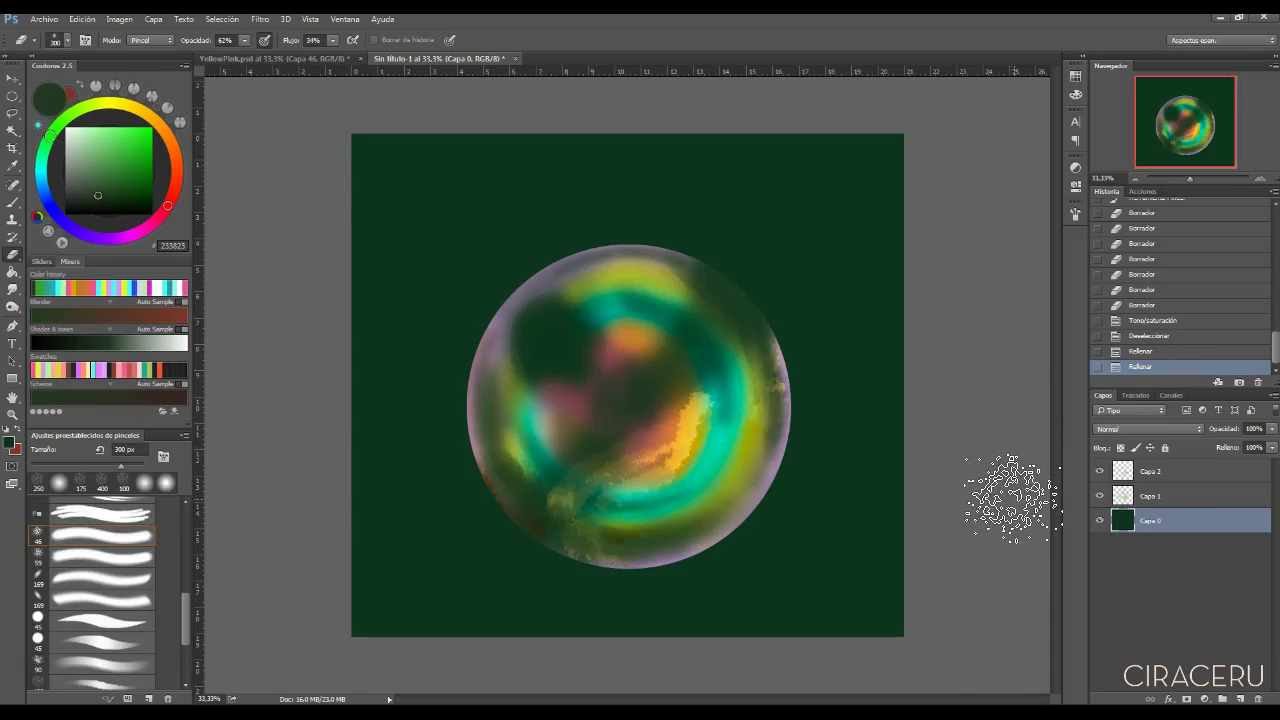
Create a new layer and place it between Capa 1 and Capa 0.
click(1193, 495)
click(1240, 699)
drag(1165, 504, 1163, 532)
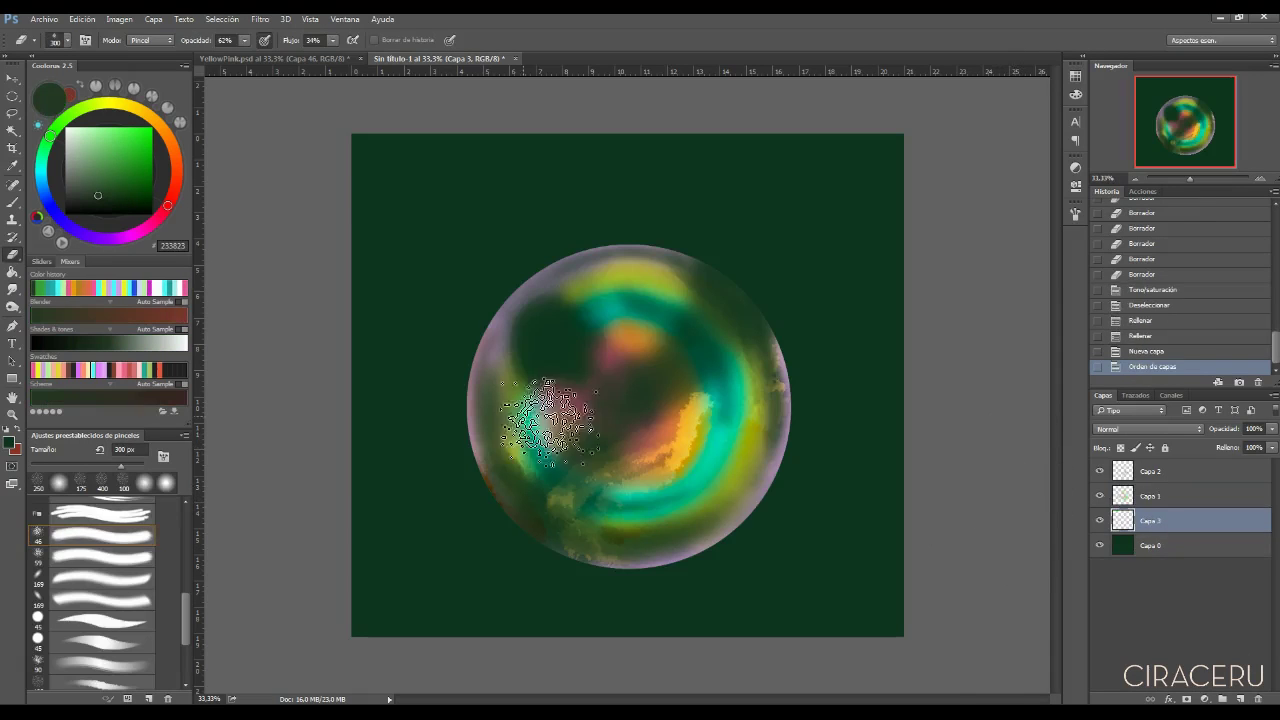
Paint a round white highlight in the bubble's upper-left area on Capa 3 with a 250 px textured brush.
click(156, 289)
mouse_move(558, 330)
mouse_down()
mouse_move(574, 358)
mouse_move(590, 352)
mouse_move(545, 327)
mouse_move(553, 352)
mouse_up()
key(b)
Choose a soft 200 px brush and paint diffuse white over the upper-left highlight and down the bubble's left side on Capa 3.
scroll(150, 541, up, 5)
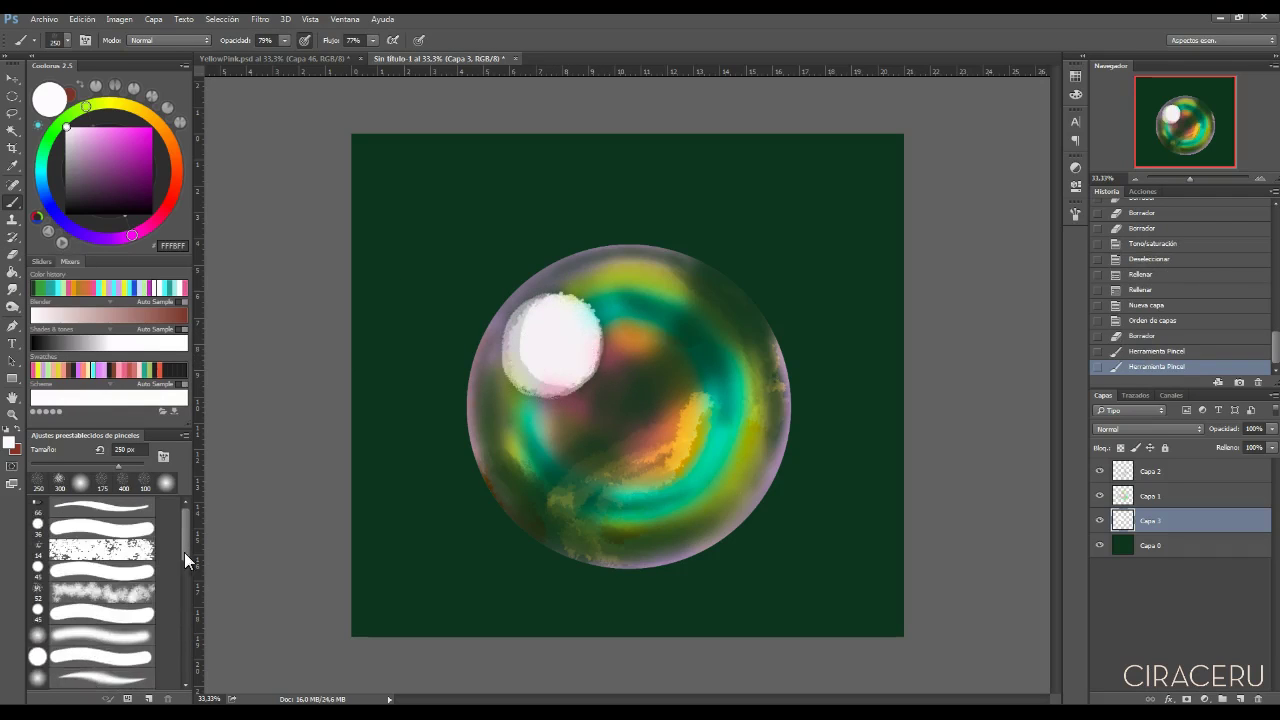
scroll(107, 640, down, 3)
drag(491, 344, 537, 300)
click(1098, 282)
mouse_move(539, 364)
mouse_down()
mouse_move(543, 320)
mouse_move(571, 343)
mouse_move(574, 317)
mouse_move(538, 370)
mouse_move(554, 383)
mouse_move(504, 425)
mouse_up()
mouse_move(496, 335)
mouse_down()
mouse_move(528, 514)
mouse_move(510, 455)
mouse_up()
drag(510, 455, 564, 531)
Paint a soft white glow along the bubble's upper edge and down its right side on Capa 3.
drag(647, 273, 560, 272)
mouse_move(738, 320)
mouse_down()
mouse_move(760, 470)
mouse_move(591, 543)
mouse_move(740, 330)
mouse_move(523, 482)
mouse_move(590, 545)
mouse_up()
mouse_move(701, 291)
mouse_down()
mouse_move(611, 366)
mouse_move(662, 501)
mouse_up()
mouse_move(765, 356)
mouse_down()
mouse_move(651, 543)
mouse_move(686, 526)
mouse_up()
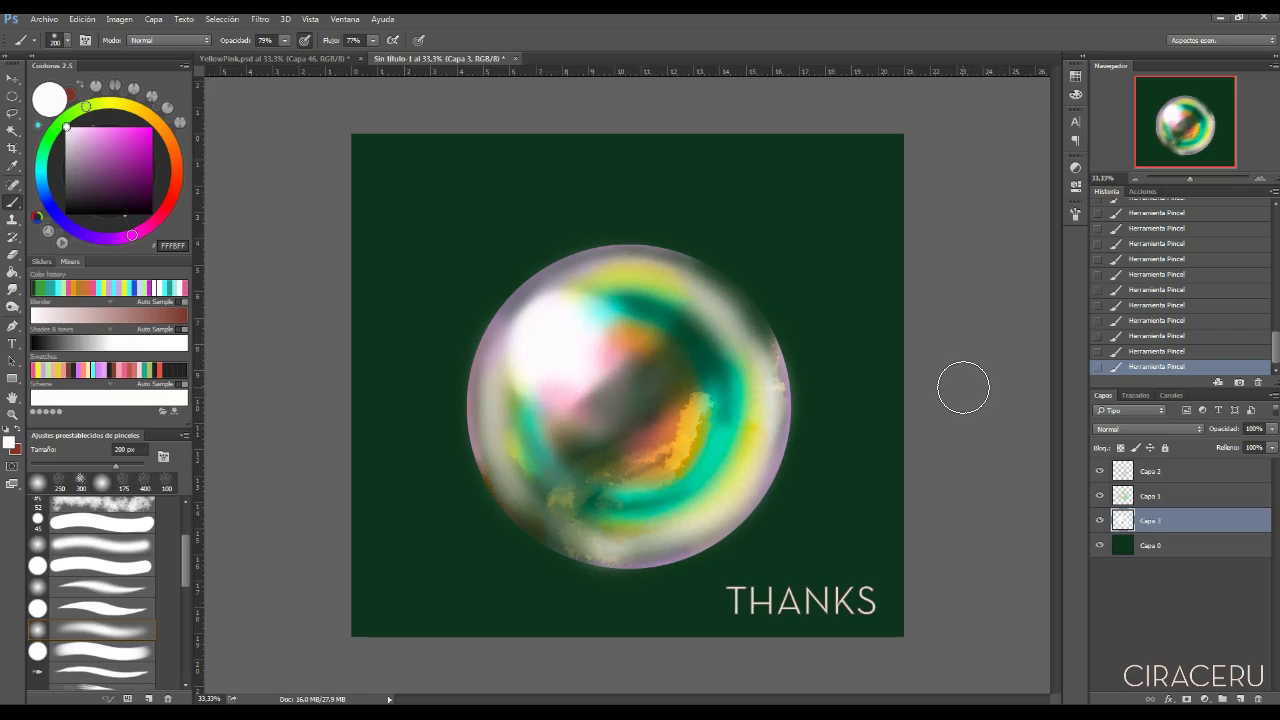